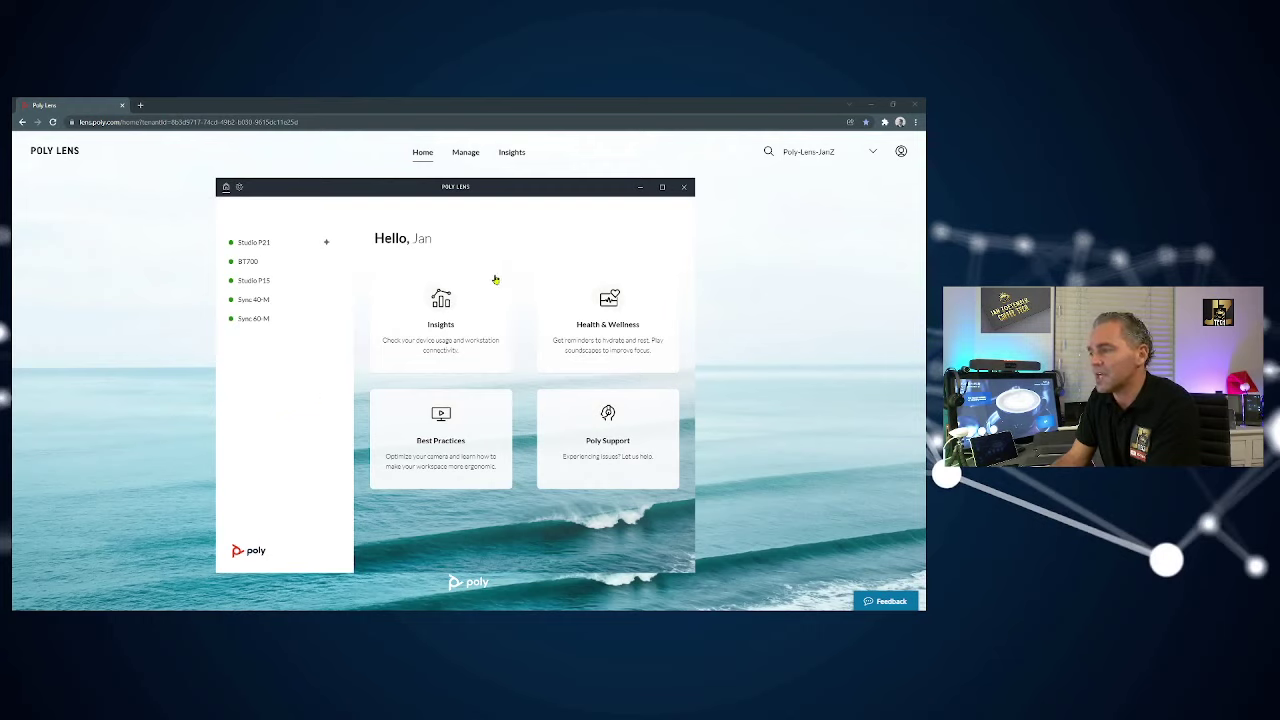
Run a new network diagnostic test from the Insights page, and return to the home page
click(435, 313)
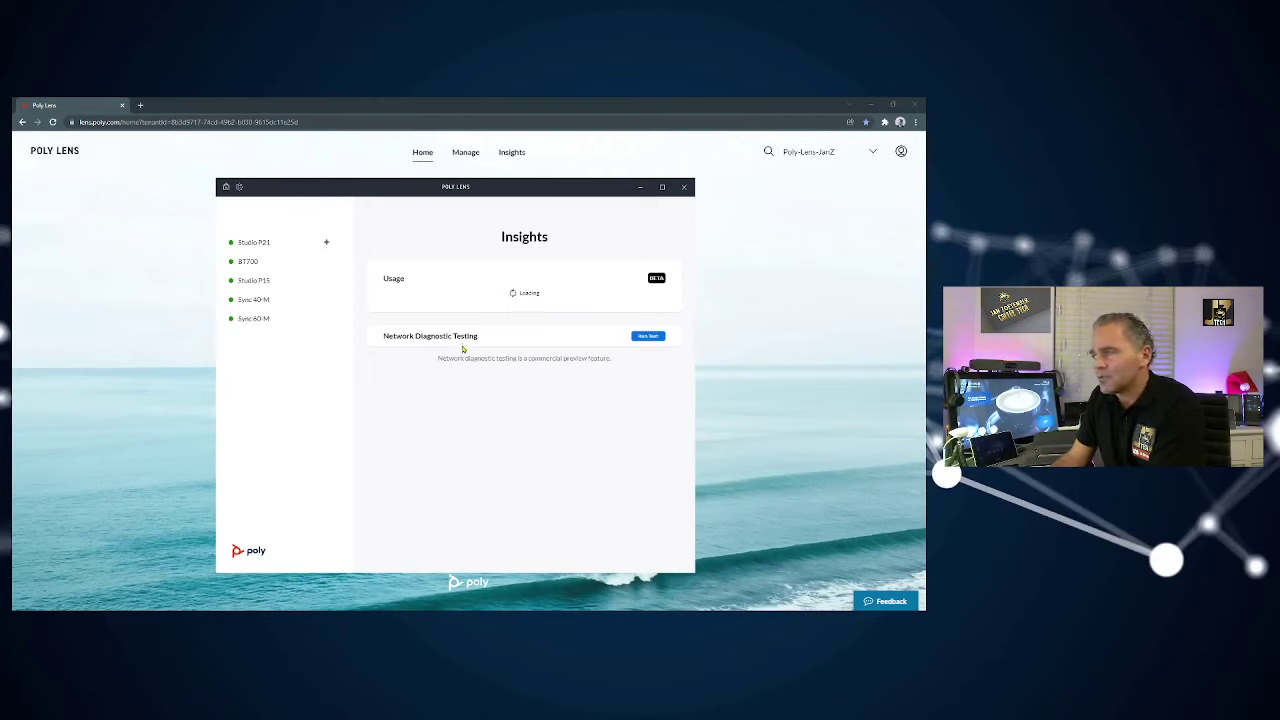
click(645, 338)
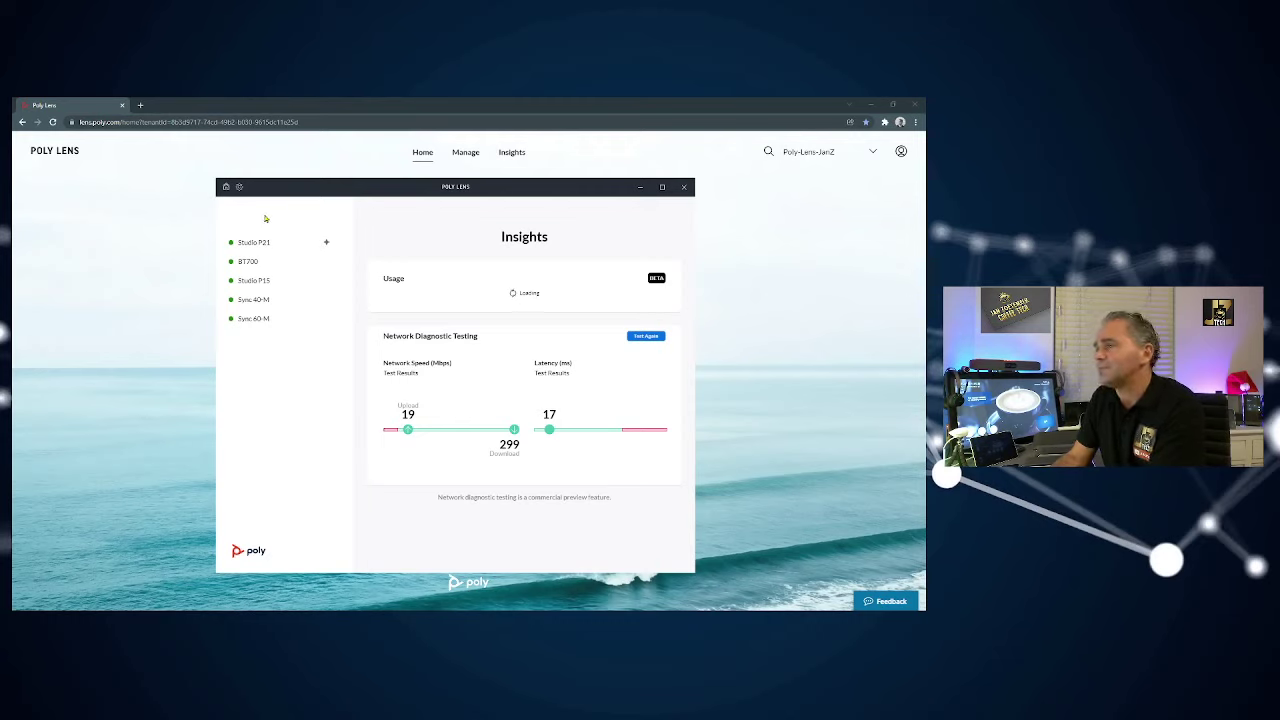
click(226, 187)
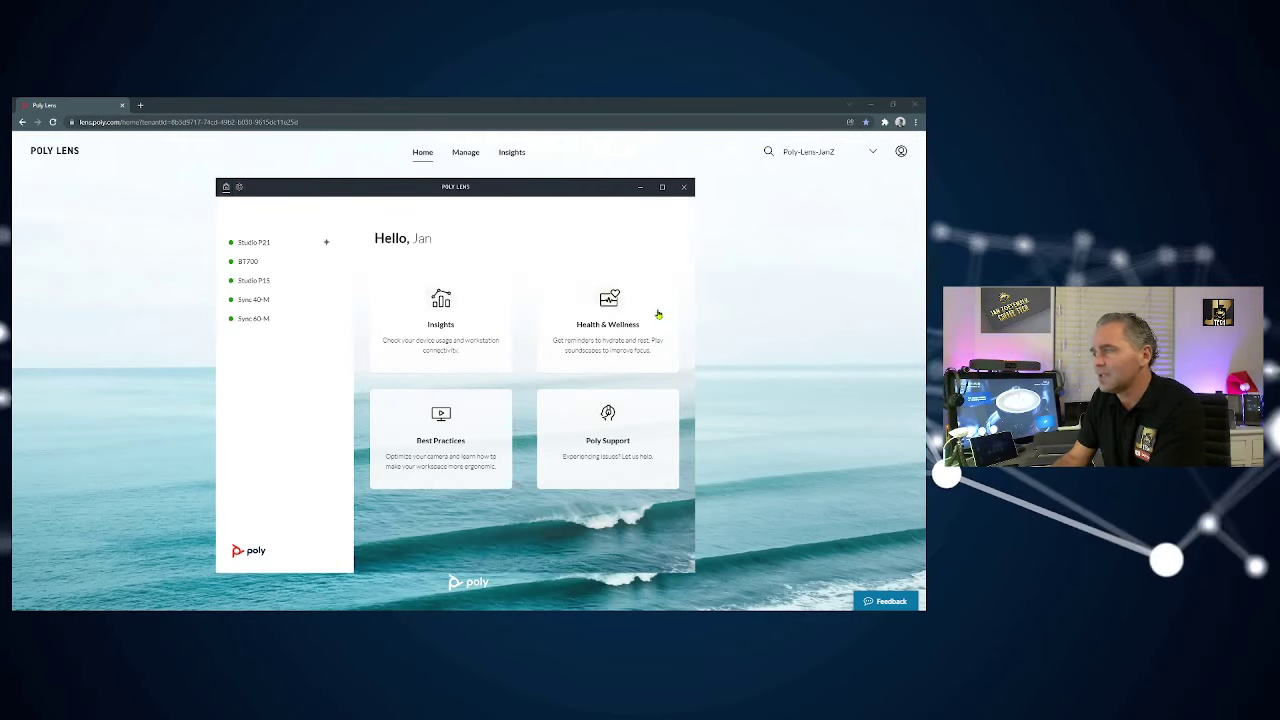
Enable soundscapes in Health & Wellness and choose the Gentle Ocean sound
click(611, 332)
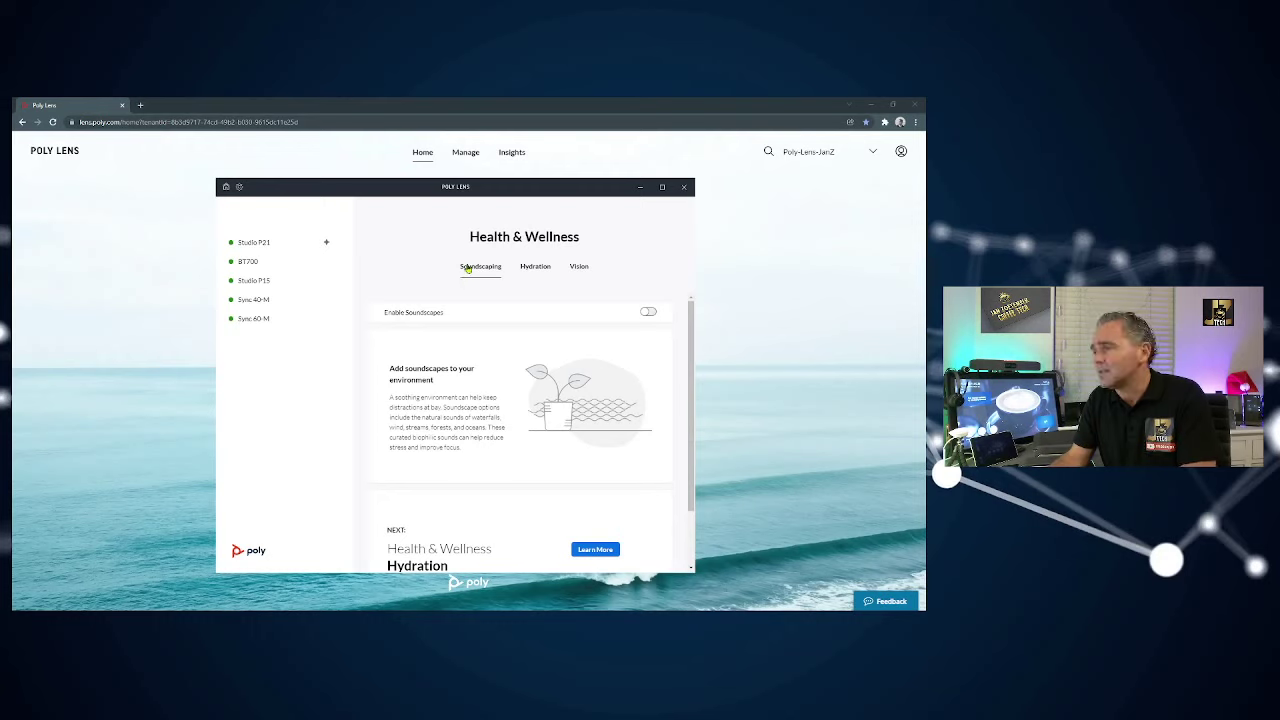
click(648, 311)
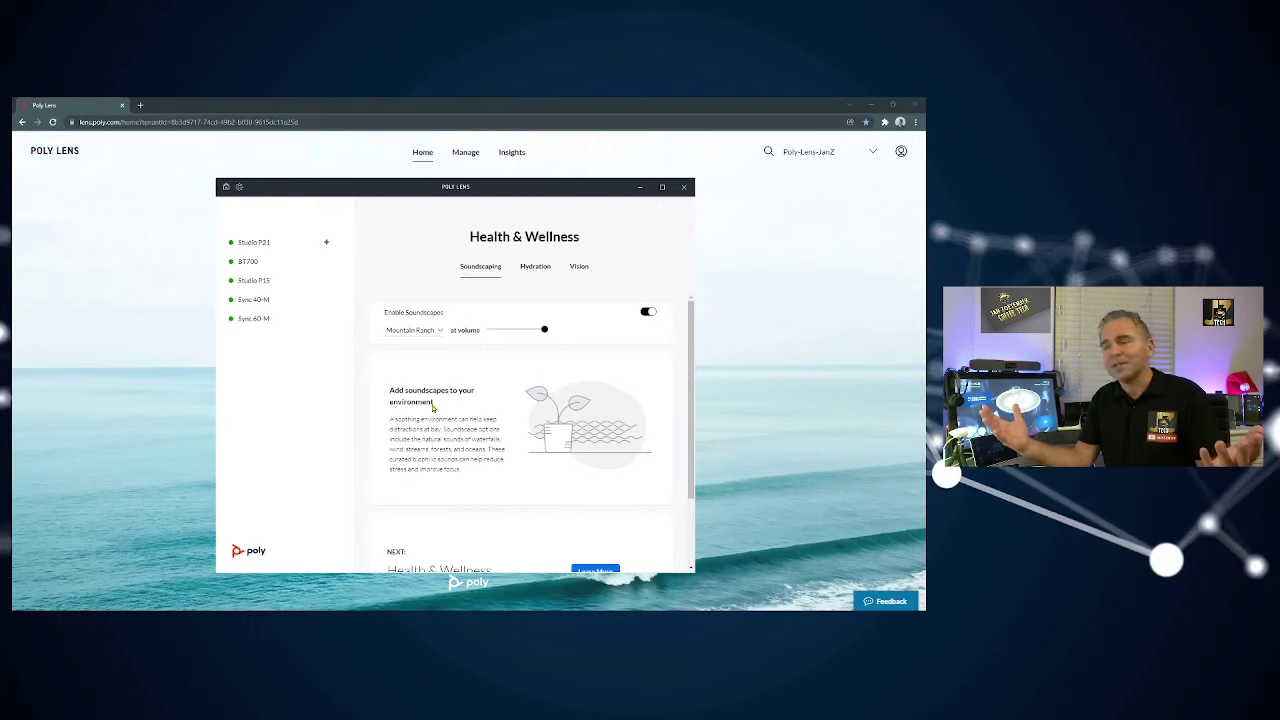
click(412, 330)
click(424, 360)
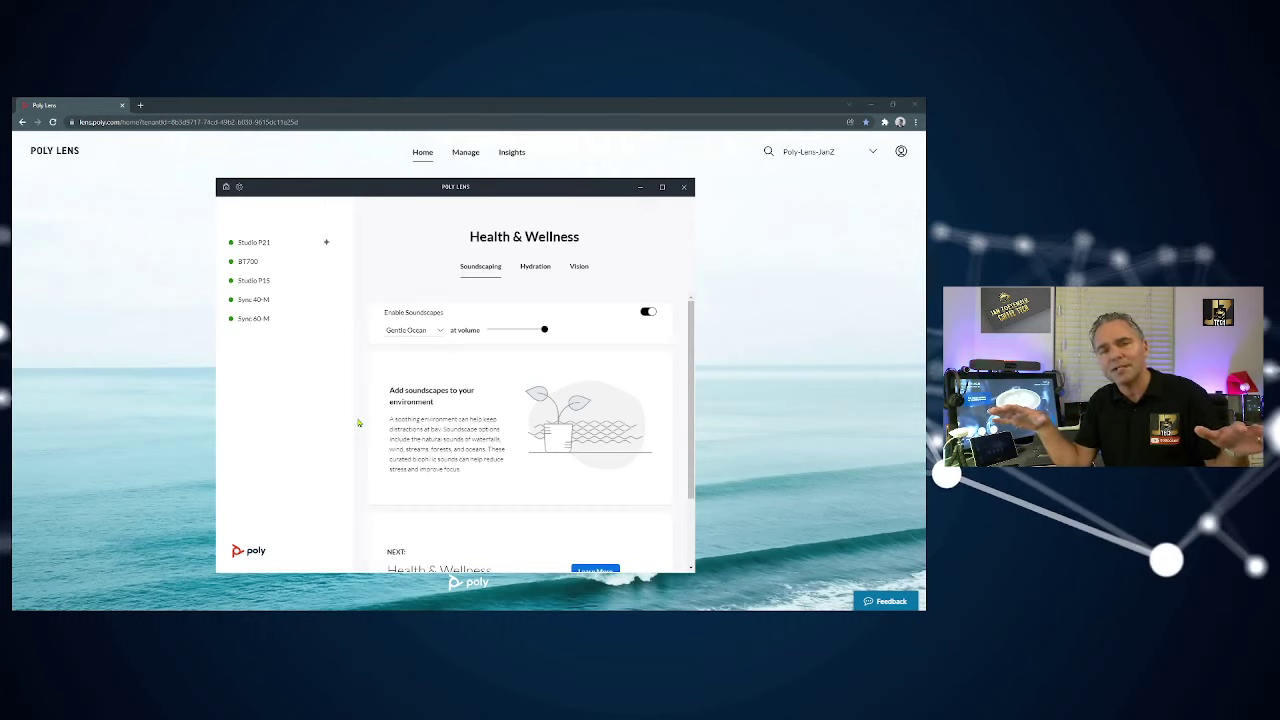
Switch the soundscape to Babbling Brook, and turn soundscapes off
click(414, 330)
click(418, 376)
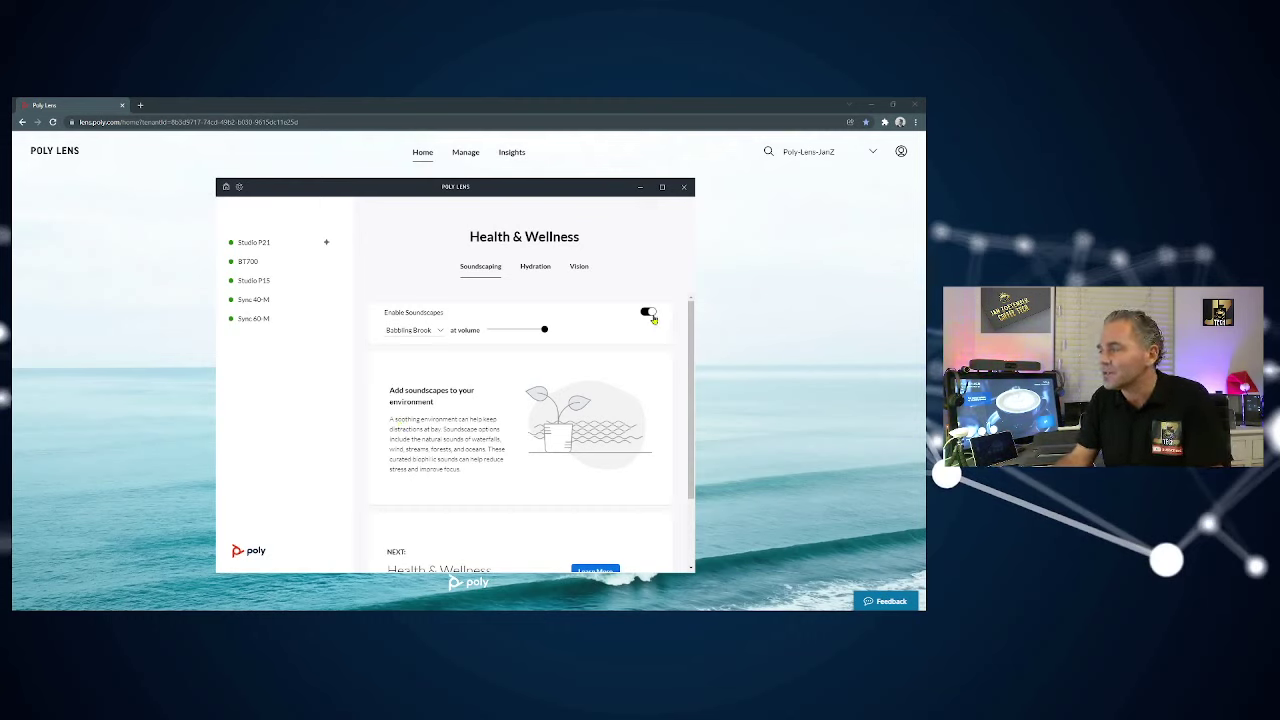
click(649, 313)
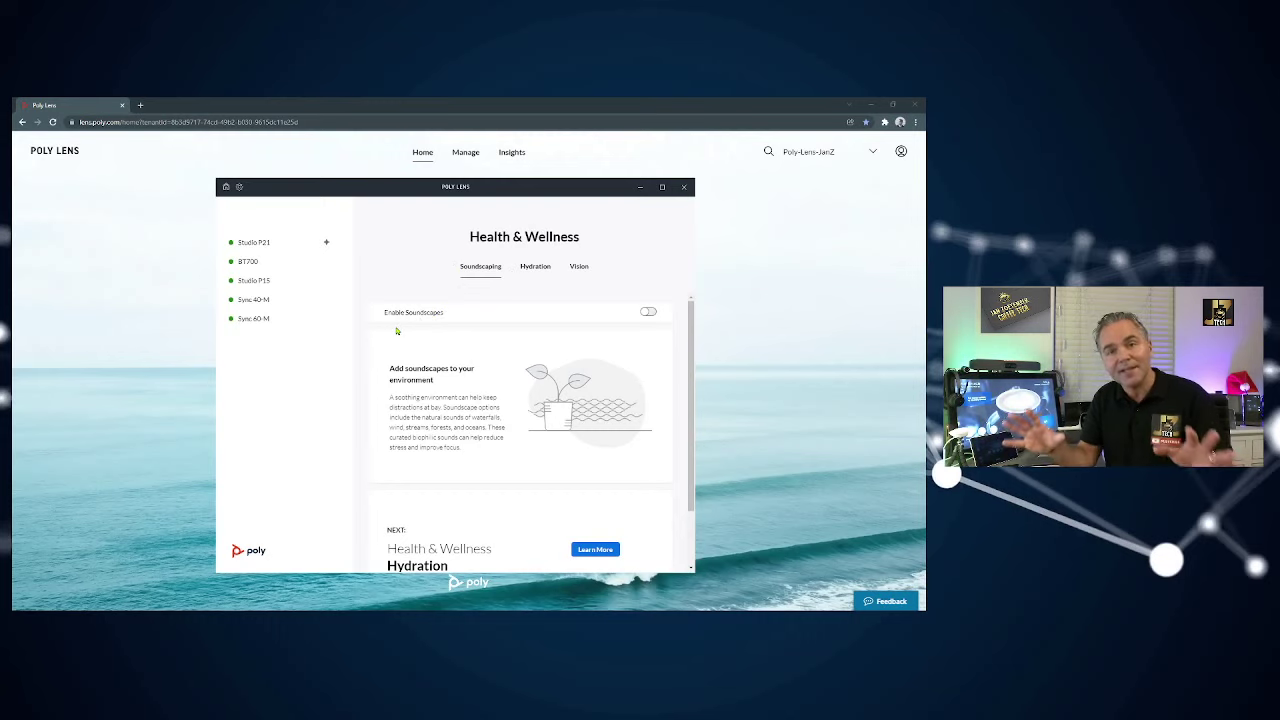
Look through the rest of the Soundscaping page and the Hydration and Vision pages, and return to the home page
scroll(500, 455, down, 2)
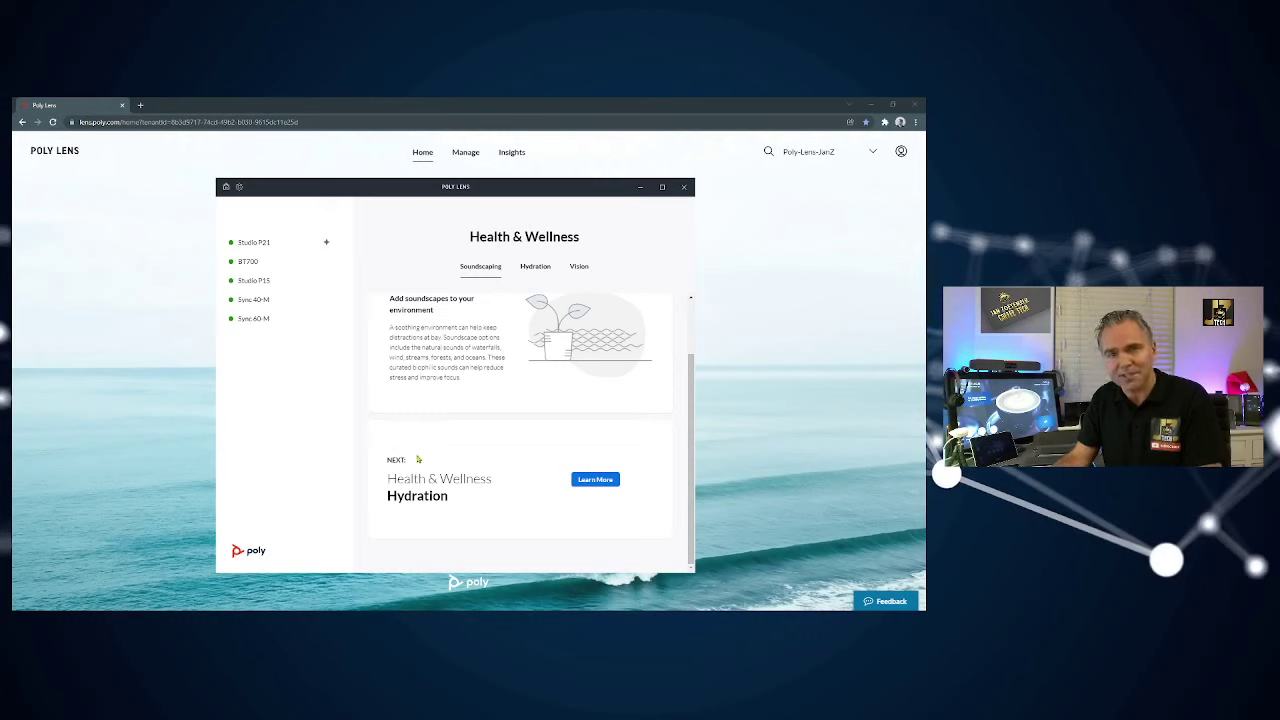
scroll(418, 457, up, 1)
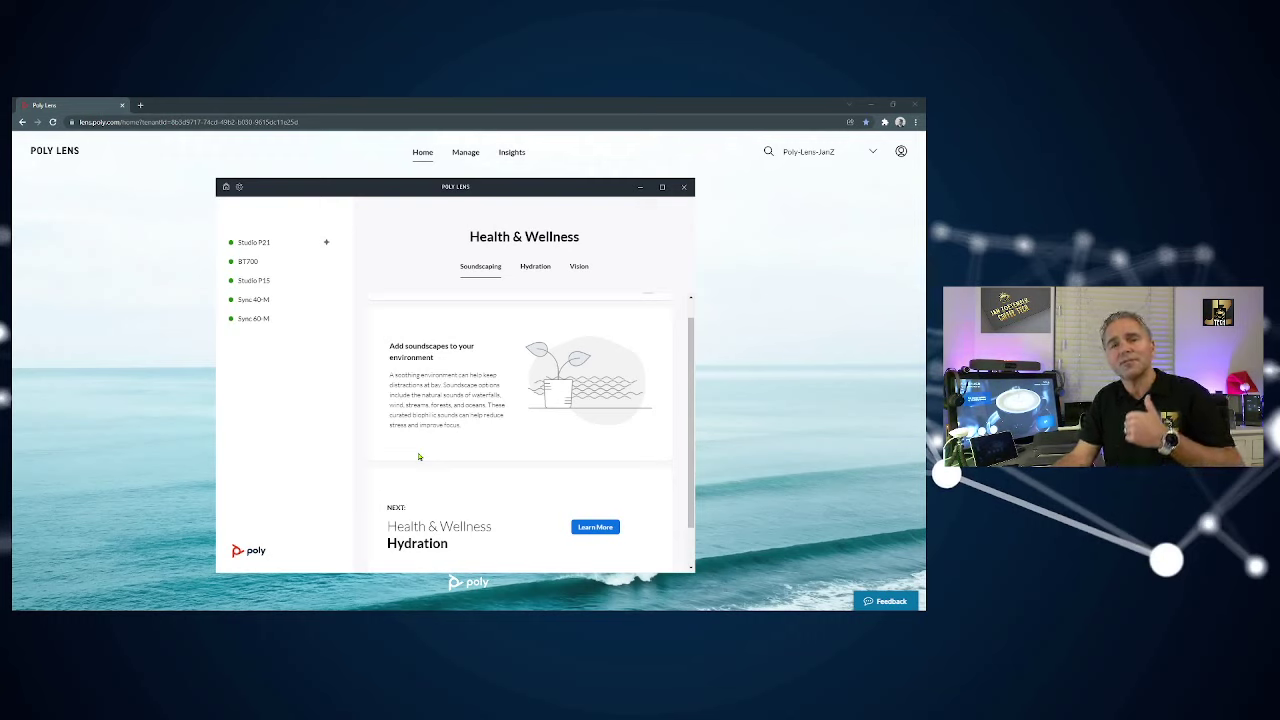
click(536, 272)
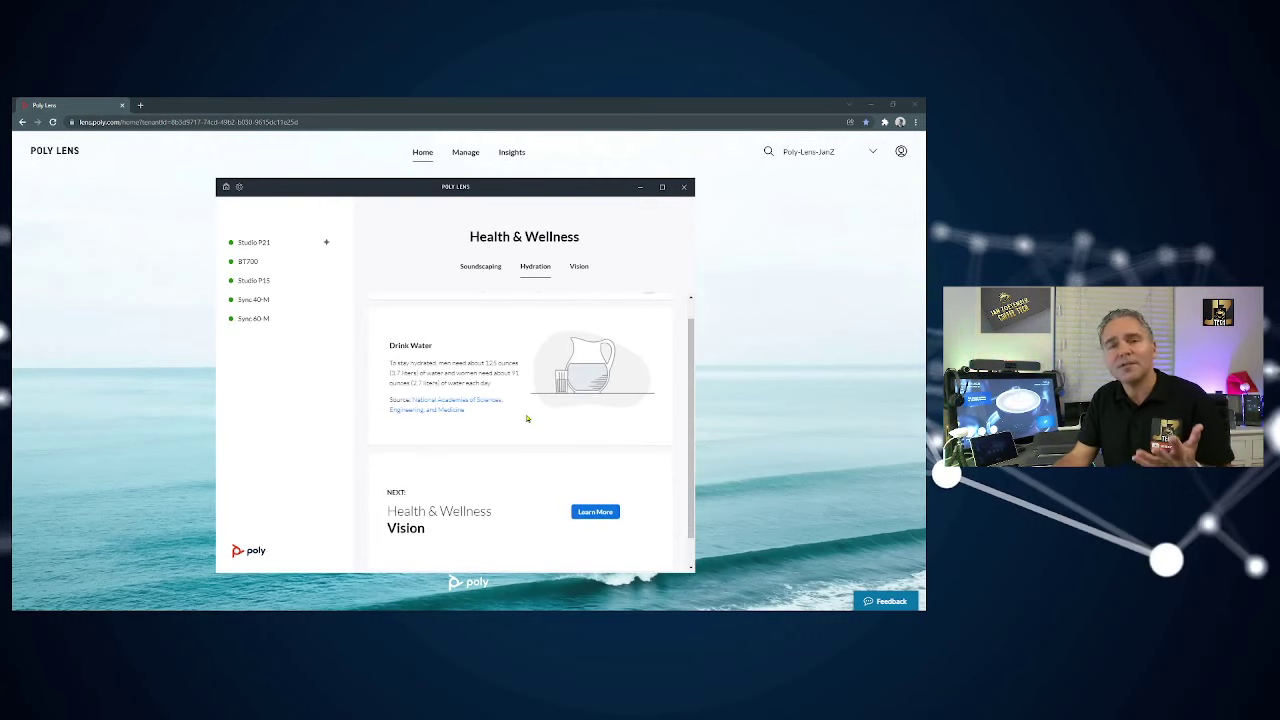
click(582, 268)
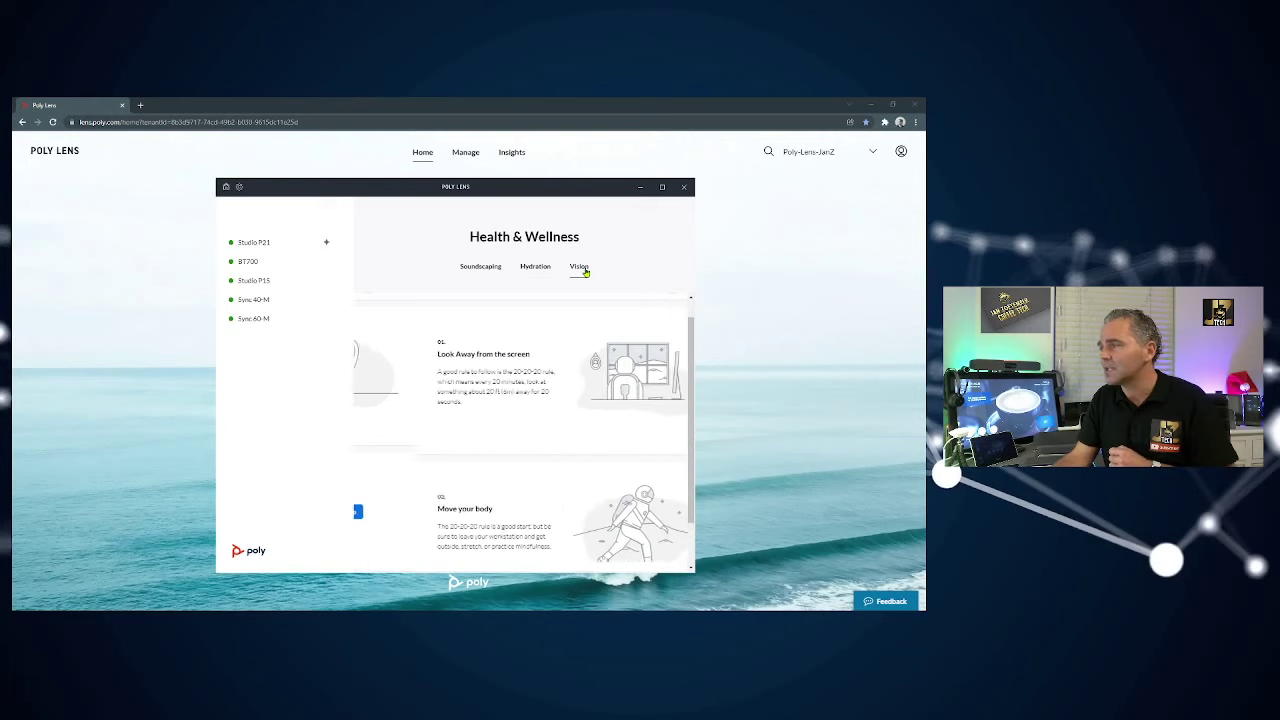
scroll(465, 403, up, 1)
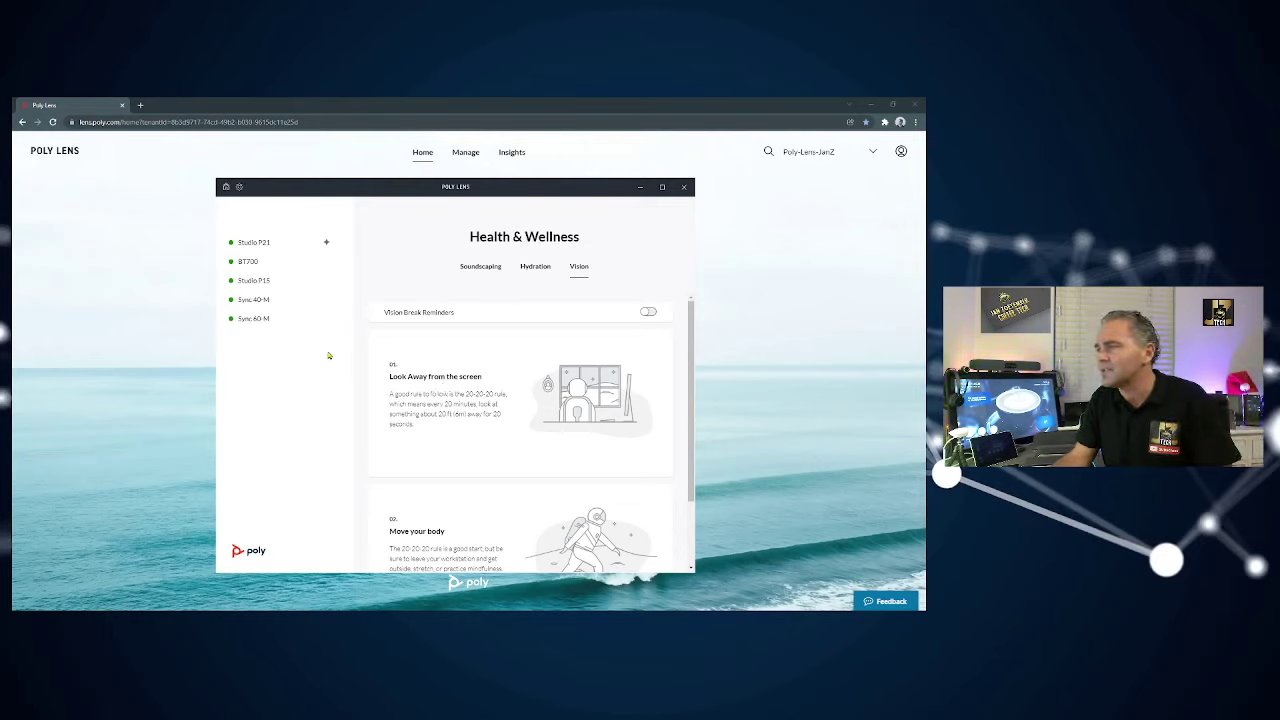
click(226, 187)
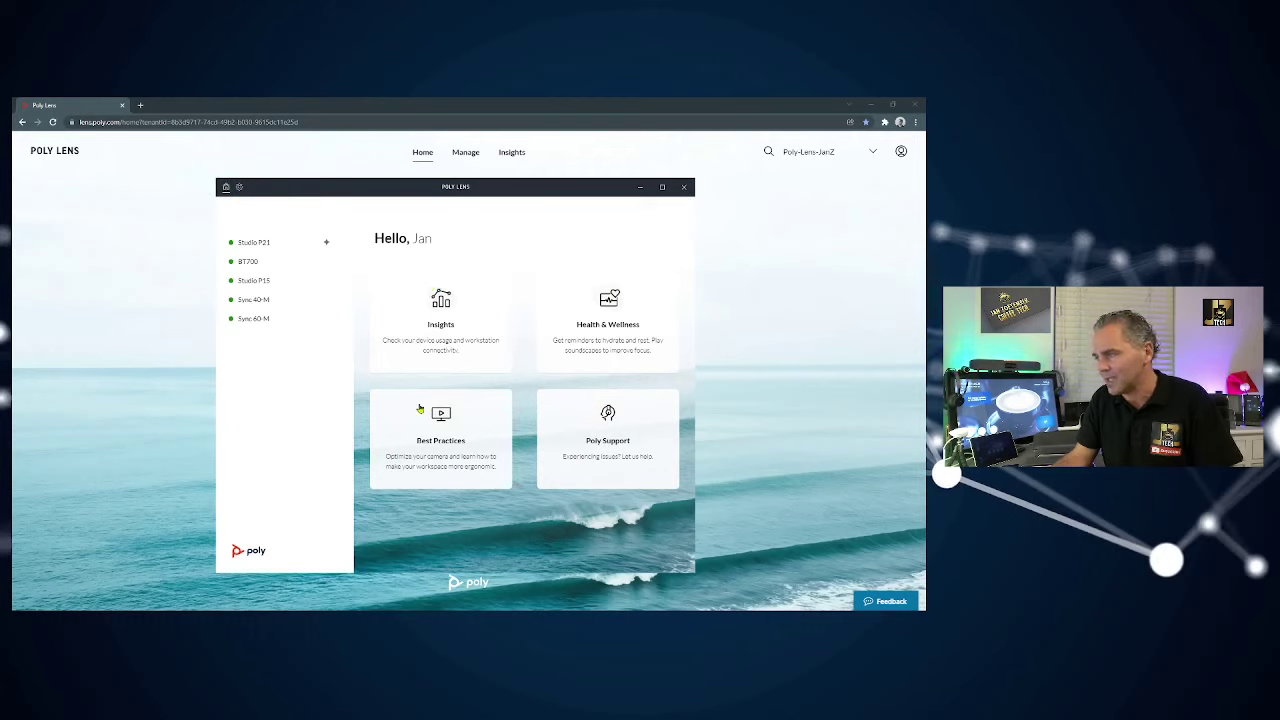
Open Best Practices and read through the Headset and Camera guidance
click(449, 429)
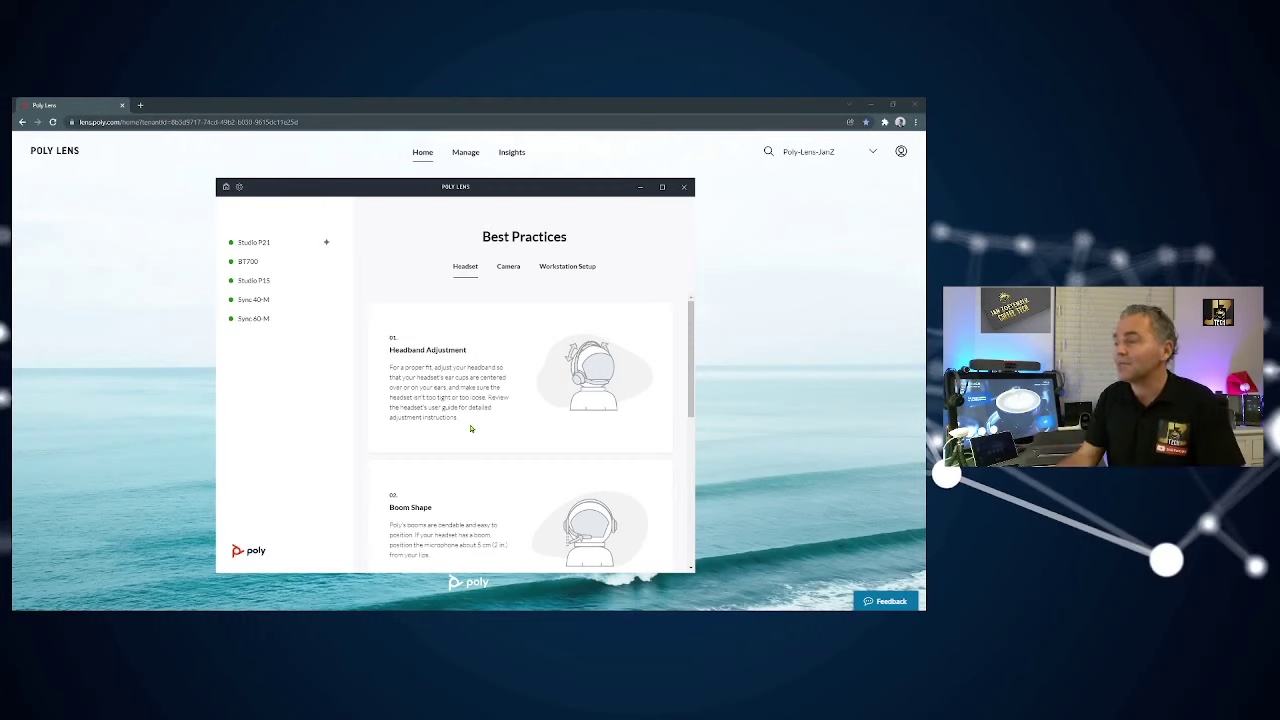
scroll(490, 381, down, 3)
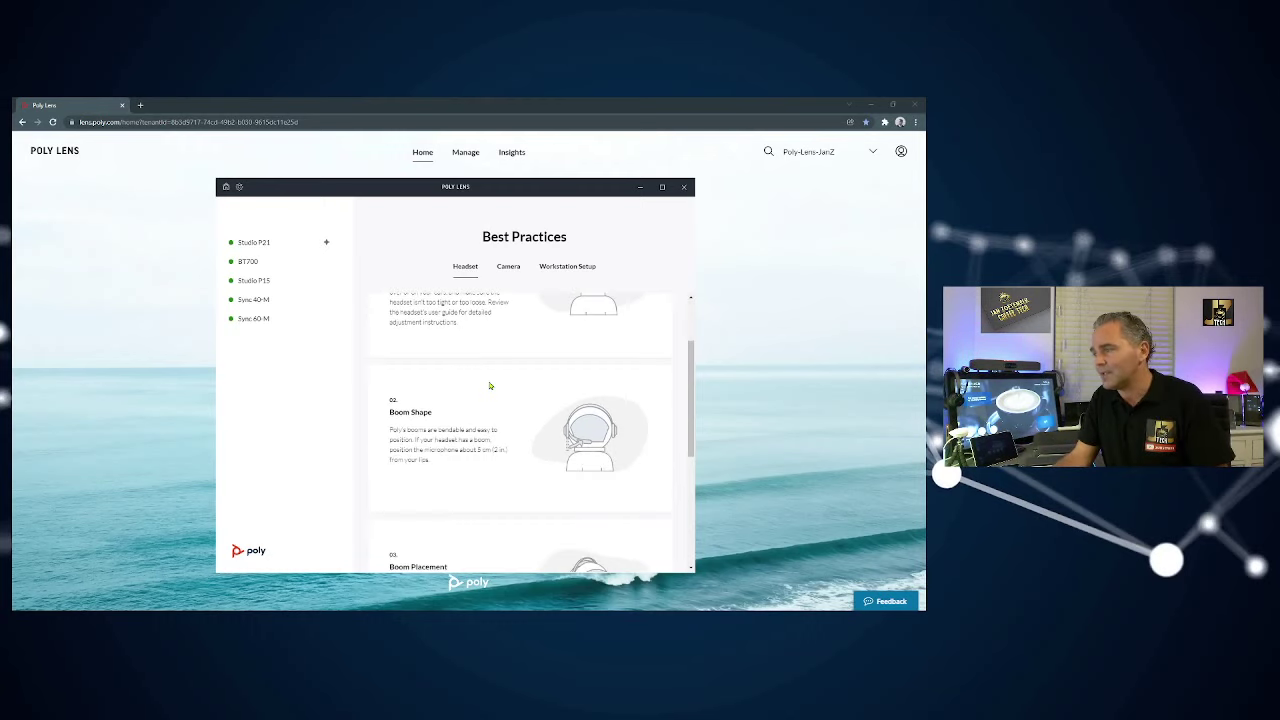
scroll(476, 524, up, 3)
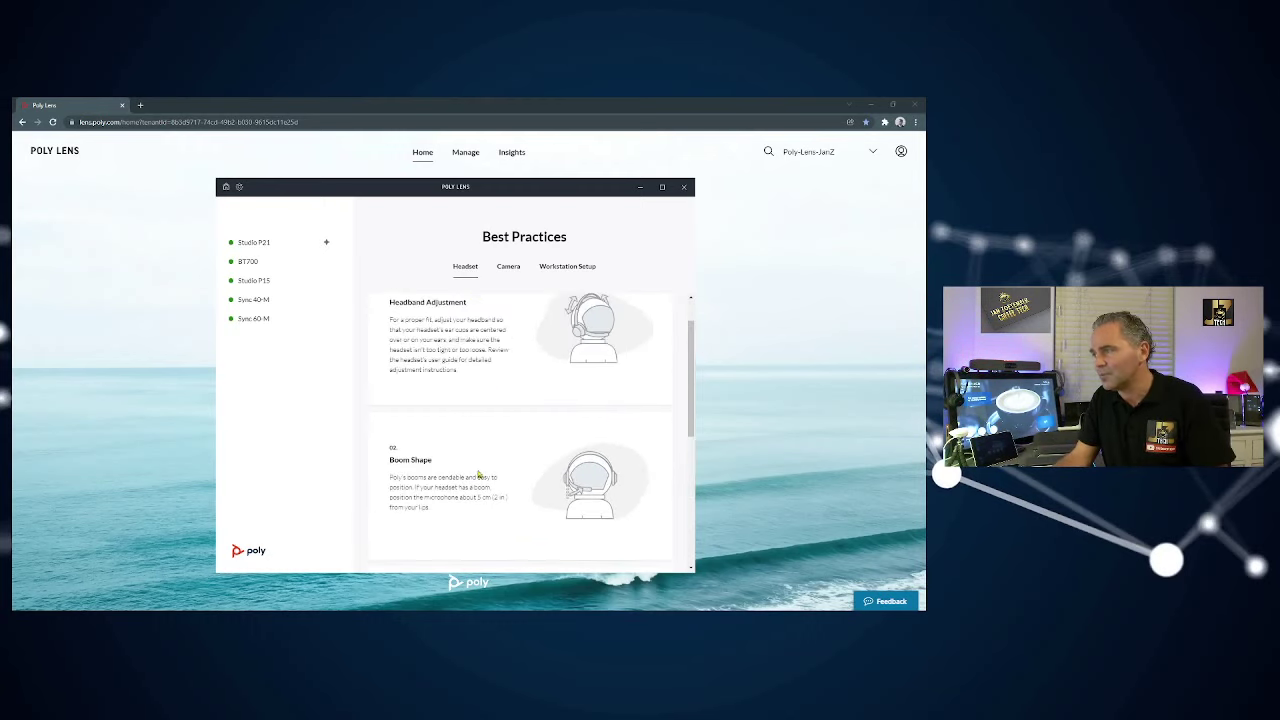
click(508, 266)
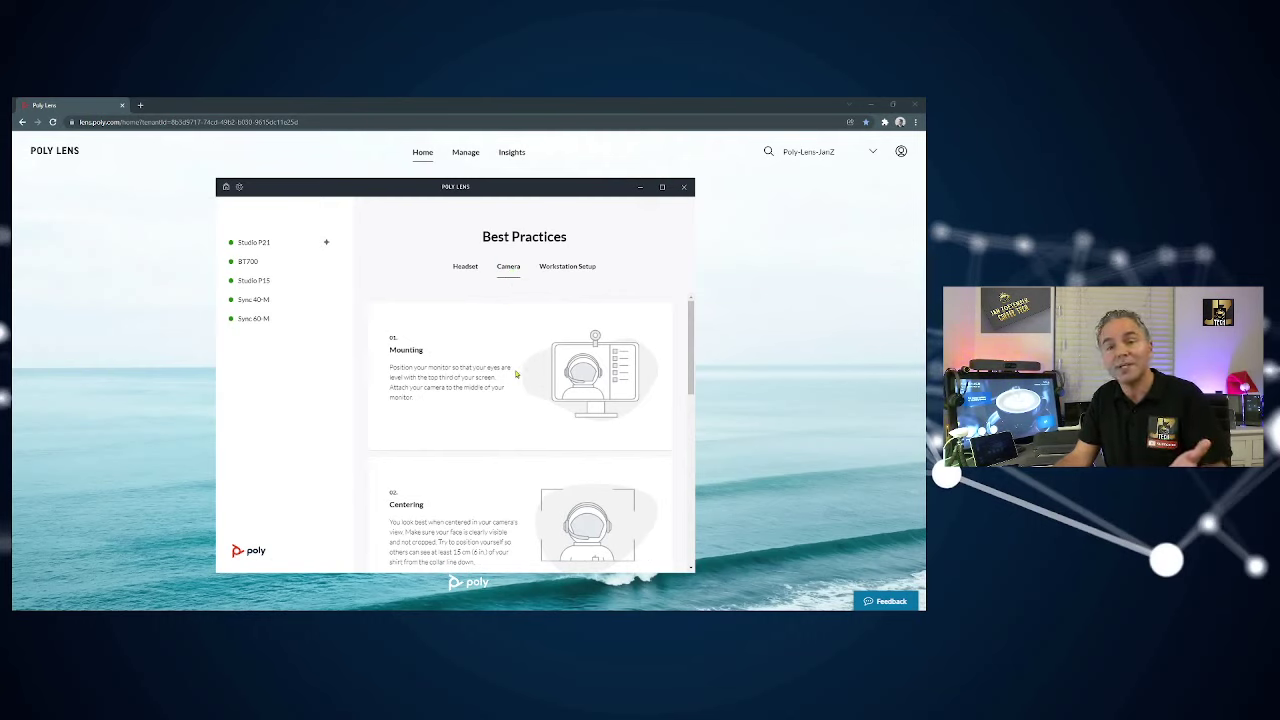
scroll(488, 382, down, 3)
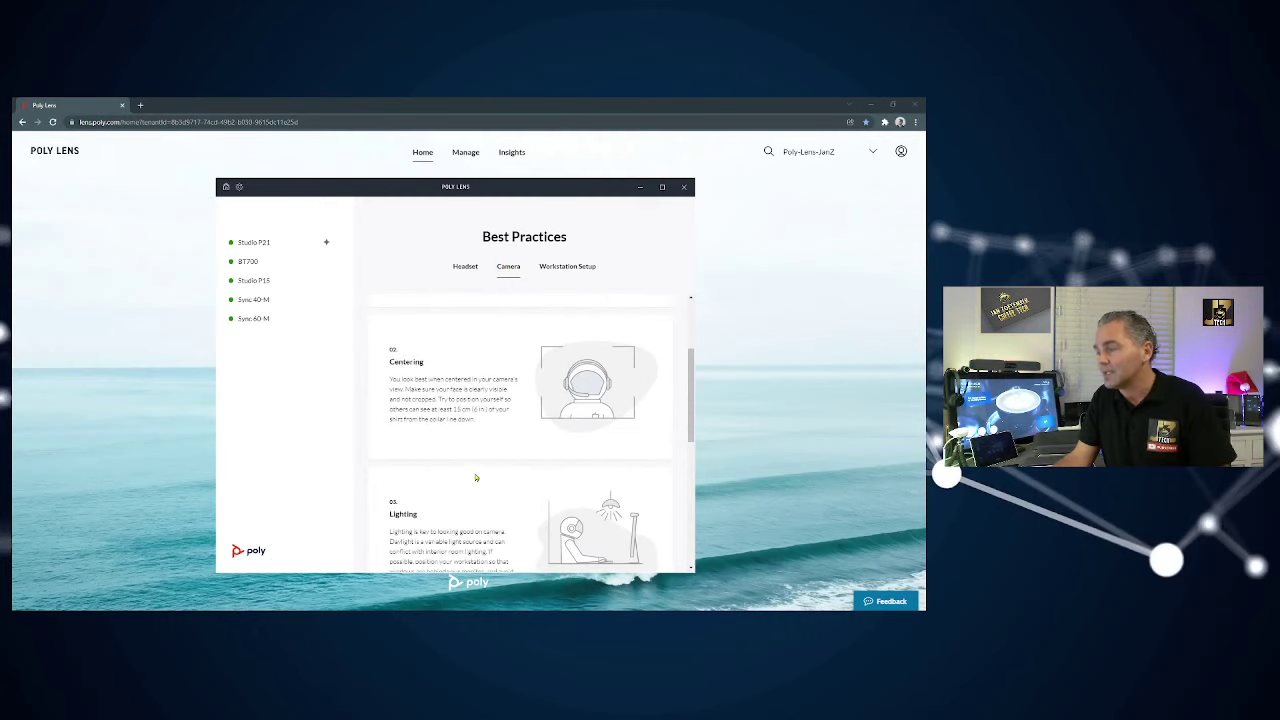
scroll(472, 488, down, 2)
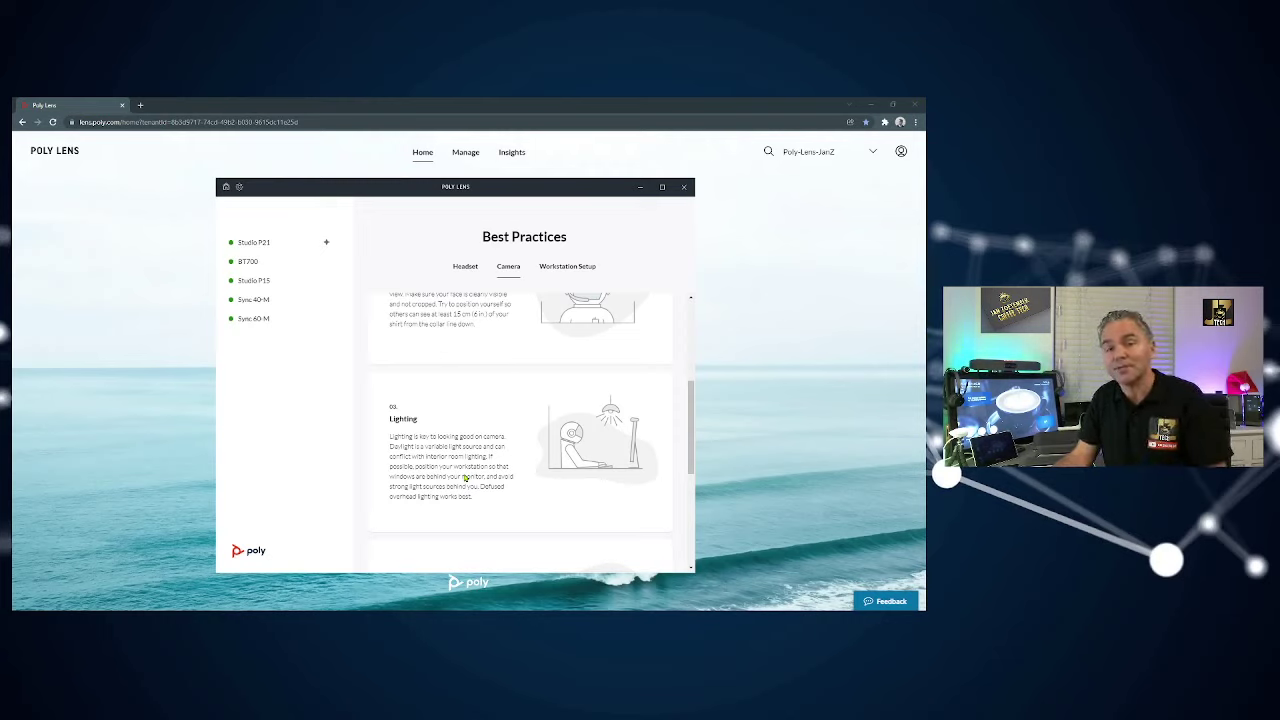
scroll(457, 482, up, 5)
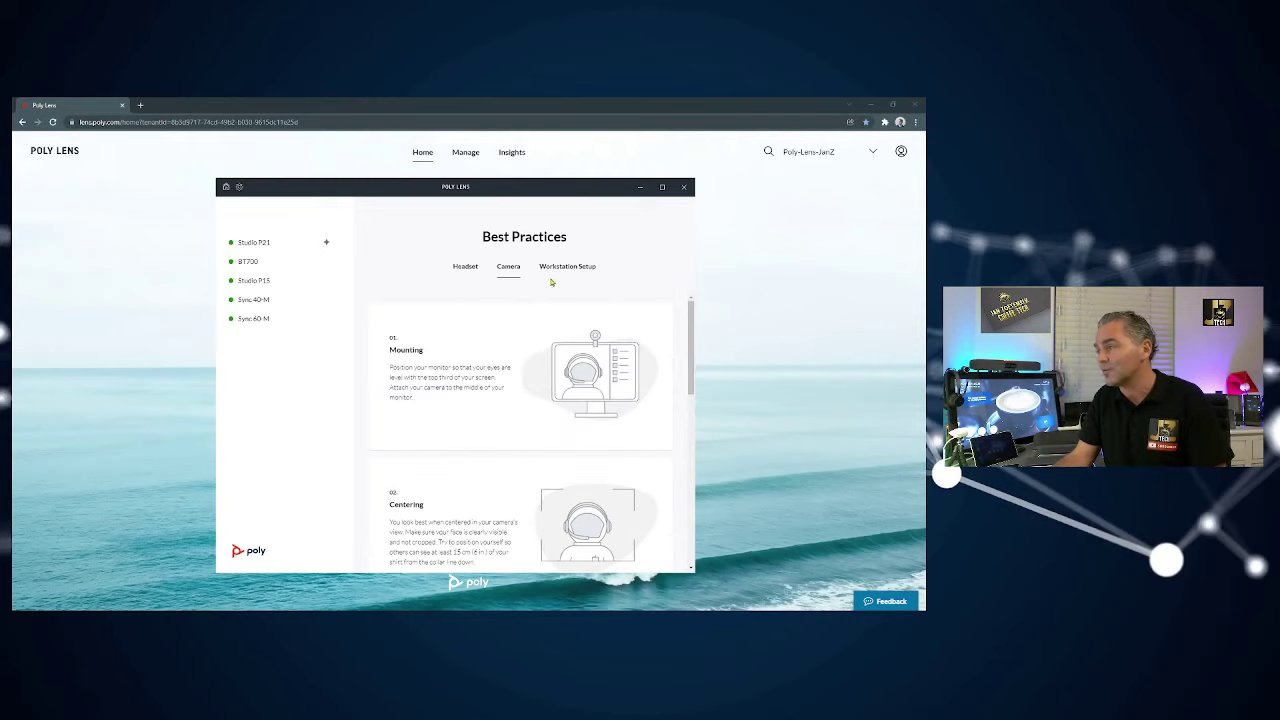
View the Workstation Setup guidance, revisit the Headset guidance, and return to the home page
click(578, 267)
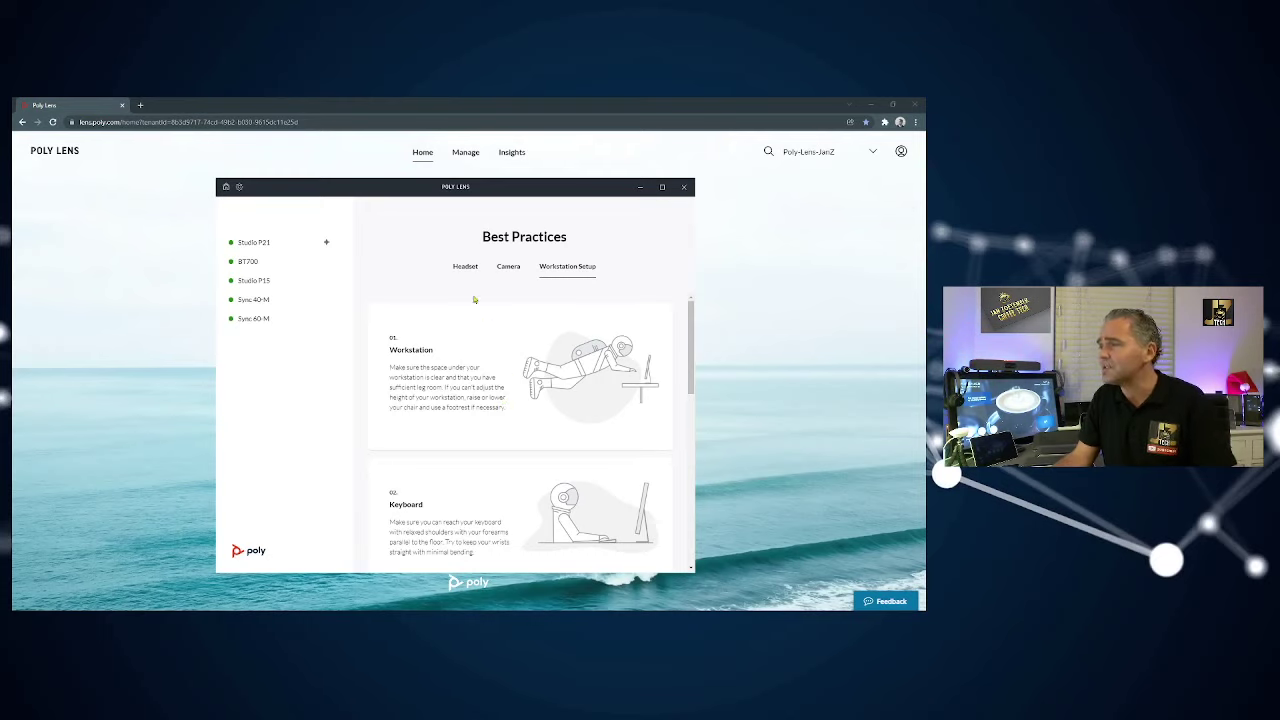
click(464, 266)
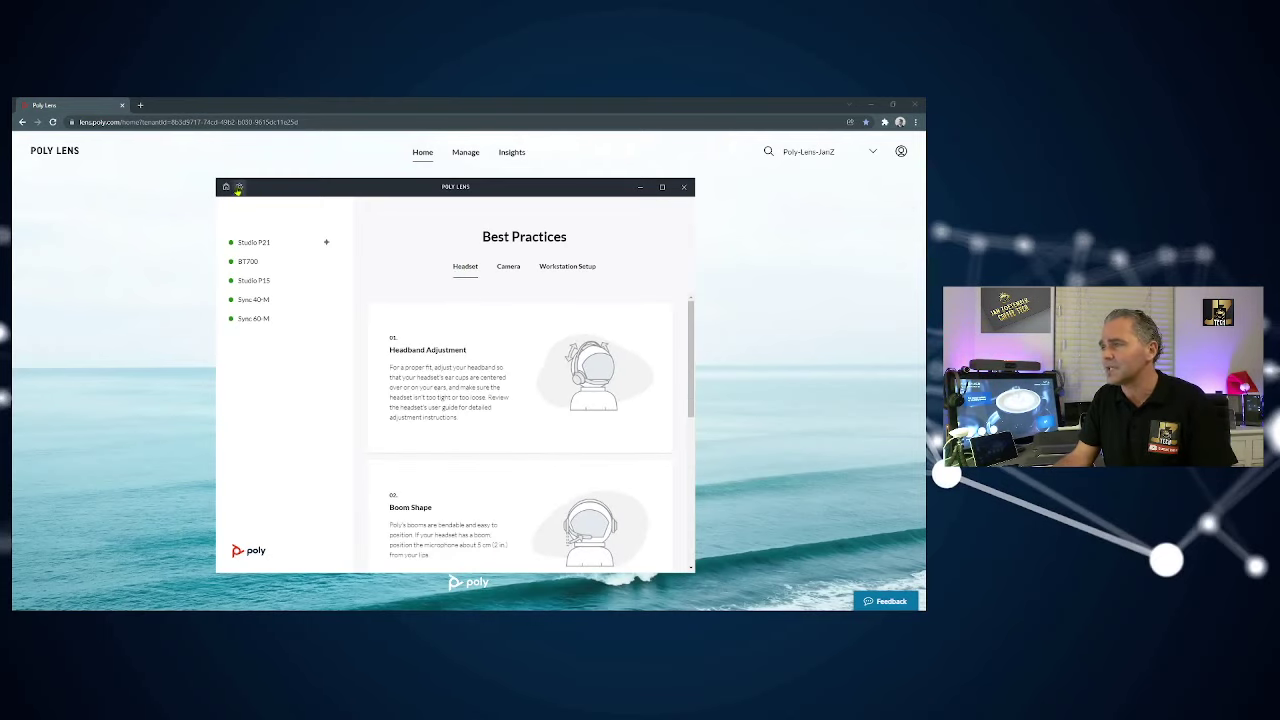
click(239, 187)
click(226, 187)
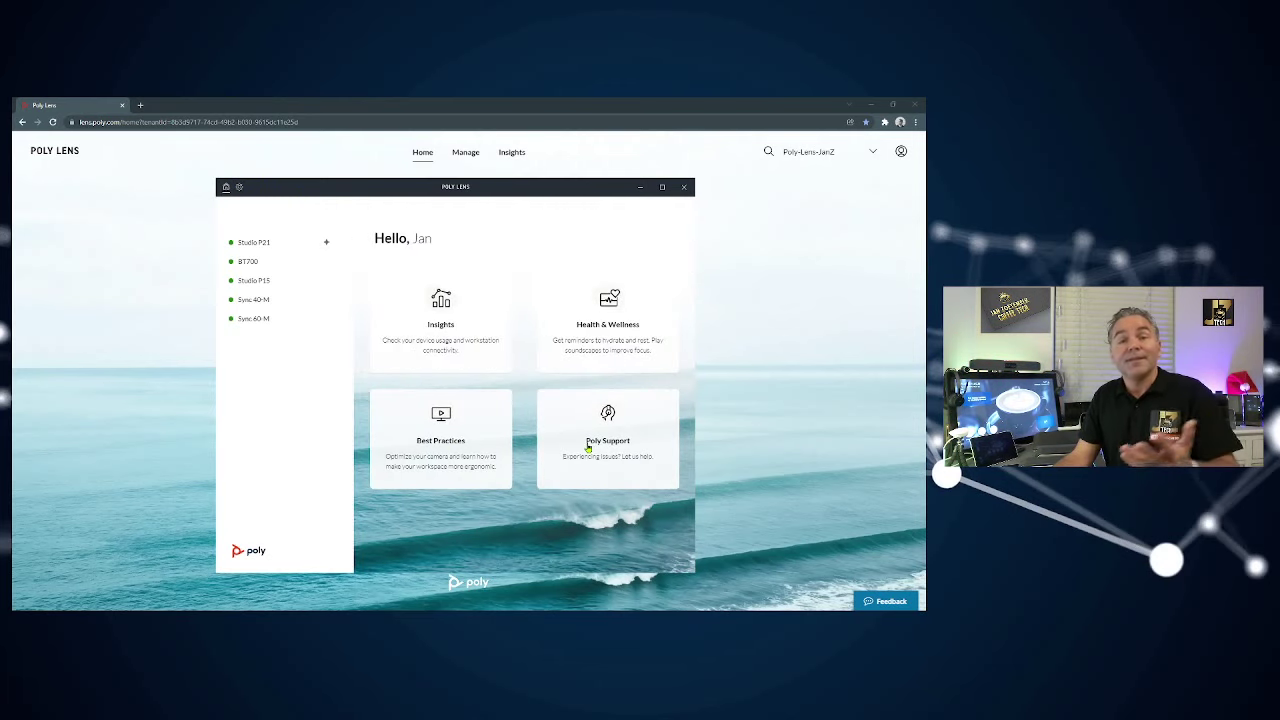
Open Poly Support, highlight the tenant ID in the application information, and return to the home page
click(587, 448)
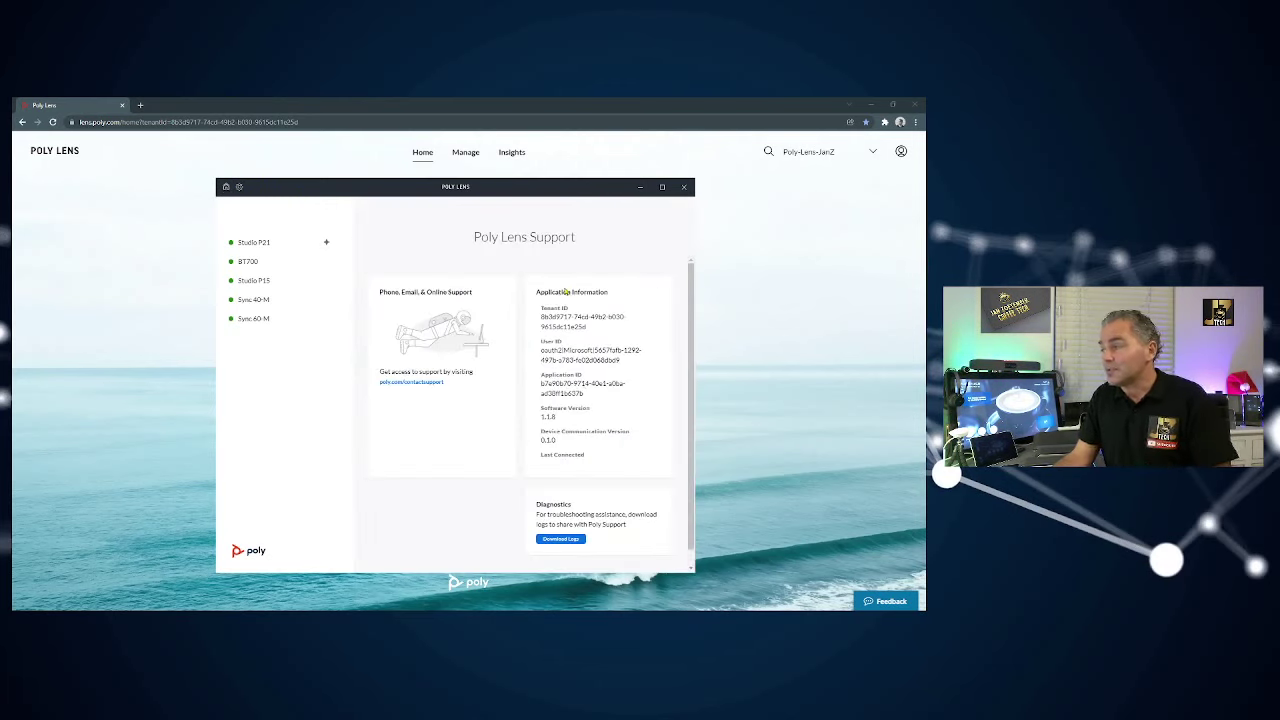
drag(540, 315, 606, 348)
click(588, 330)
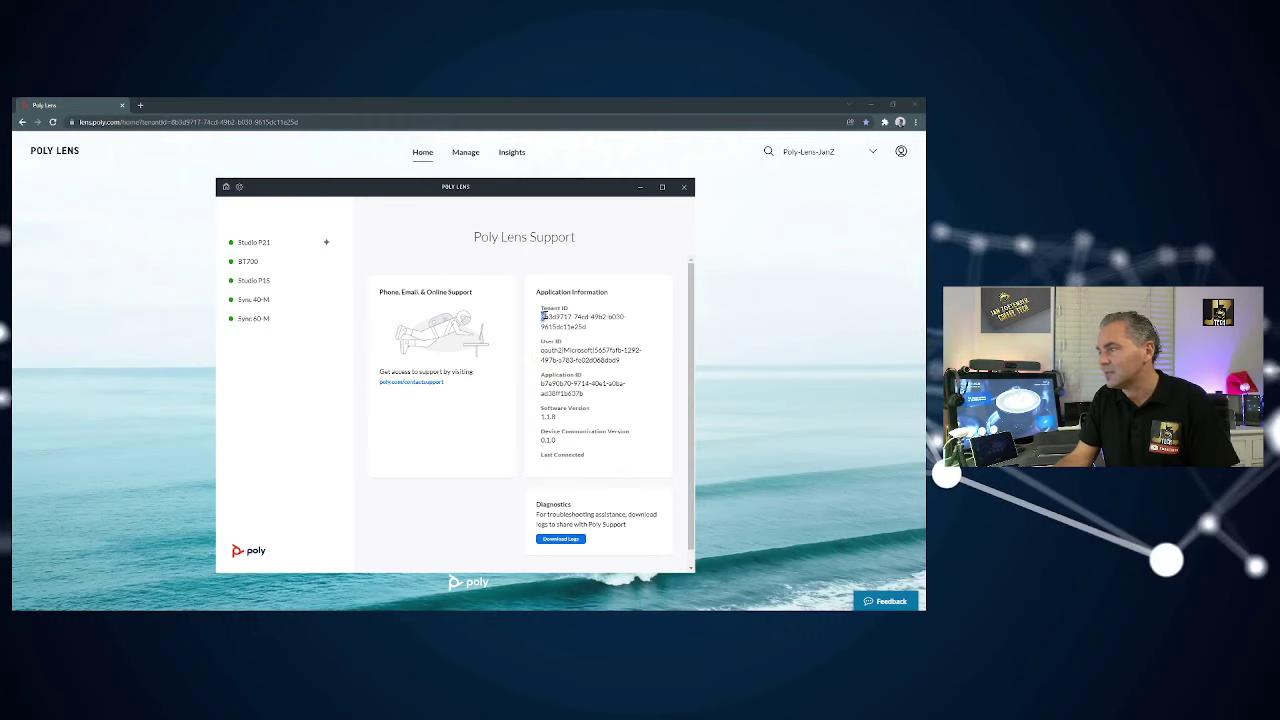
drag(541, 316, 602, 329)
click(603, 332)
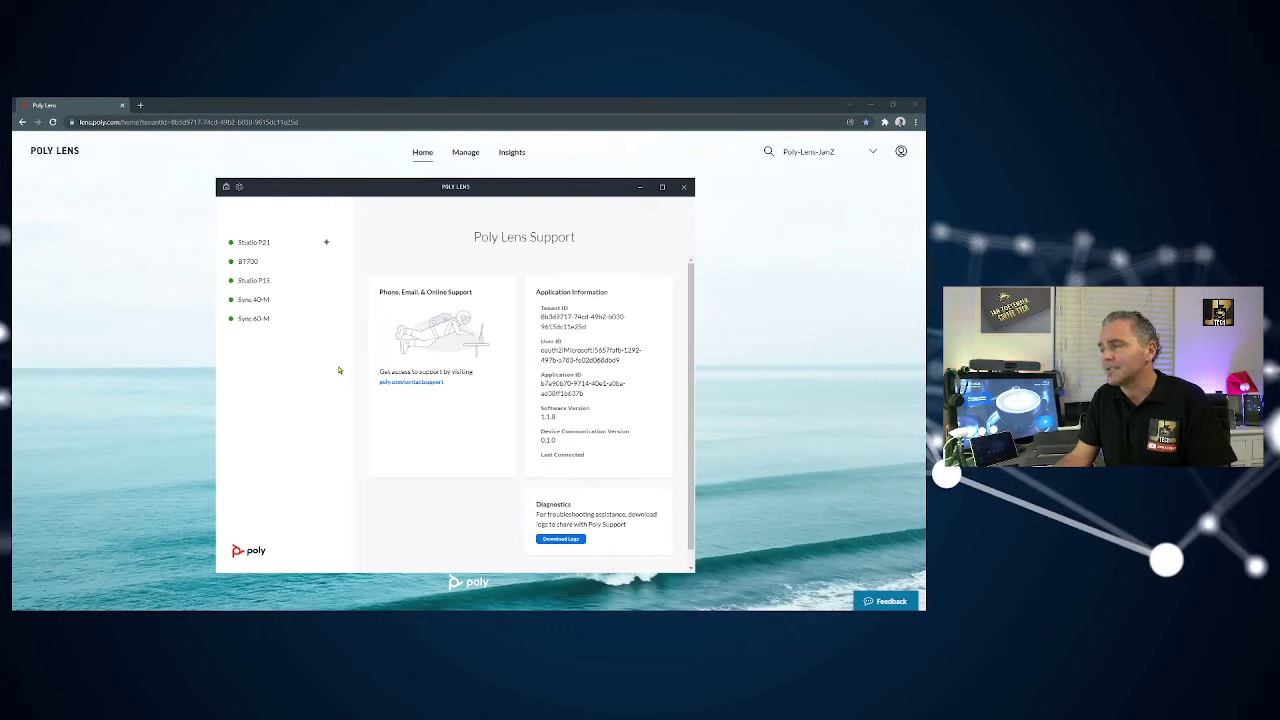
click(226, 186)
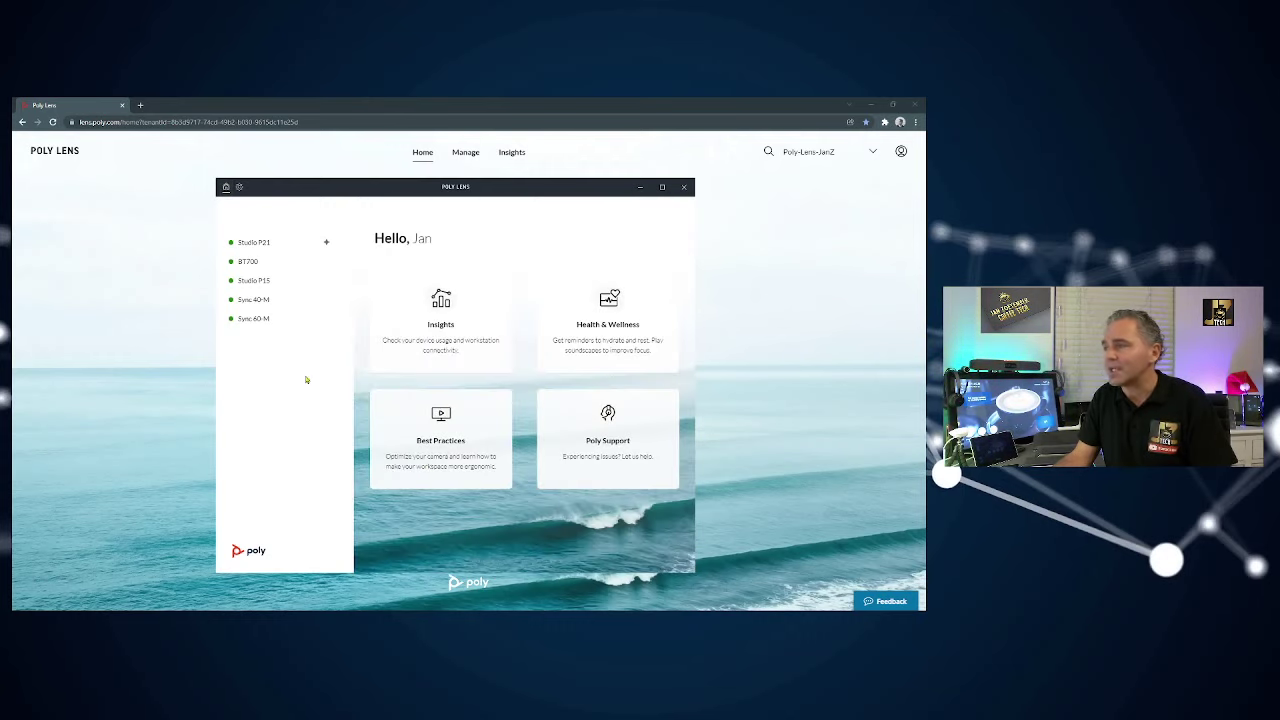
Open the application settings and examine the General and Softphone sections
click(238, 186)
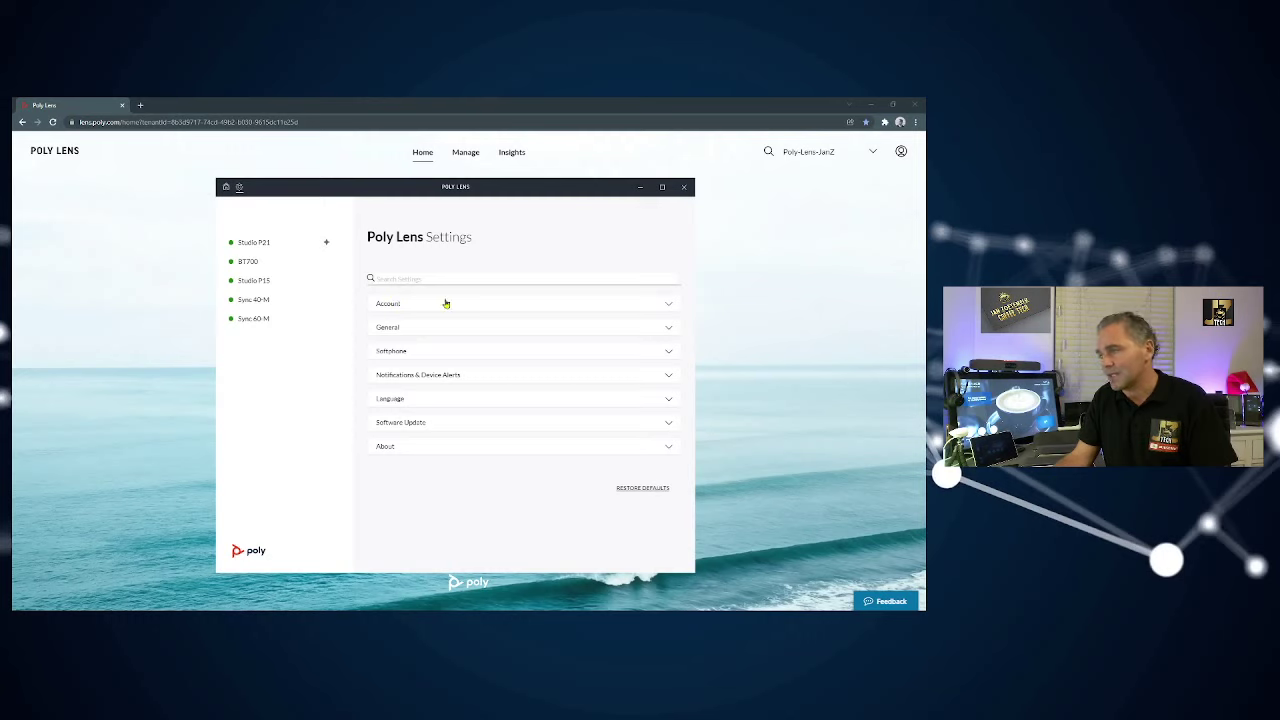
click(399, 331)
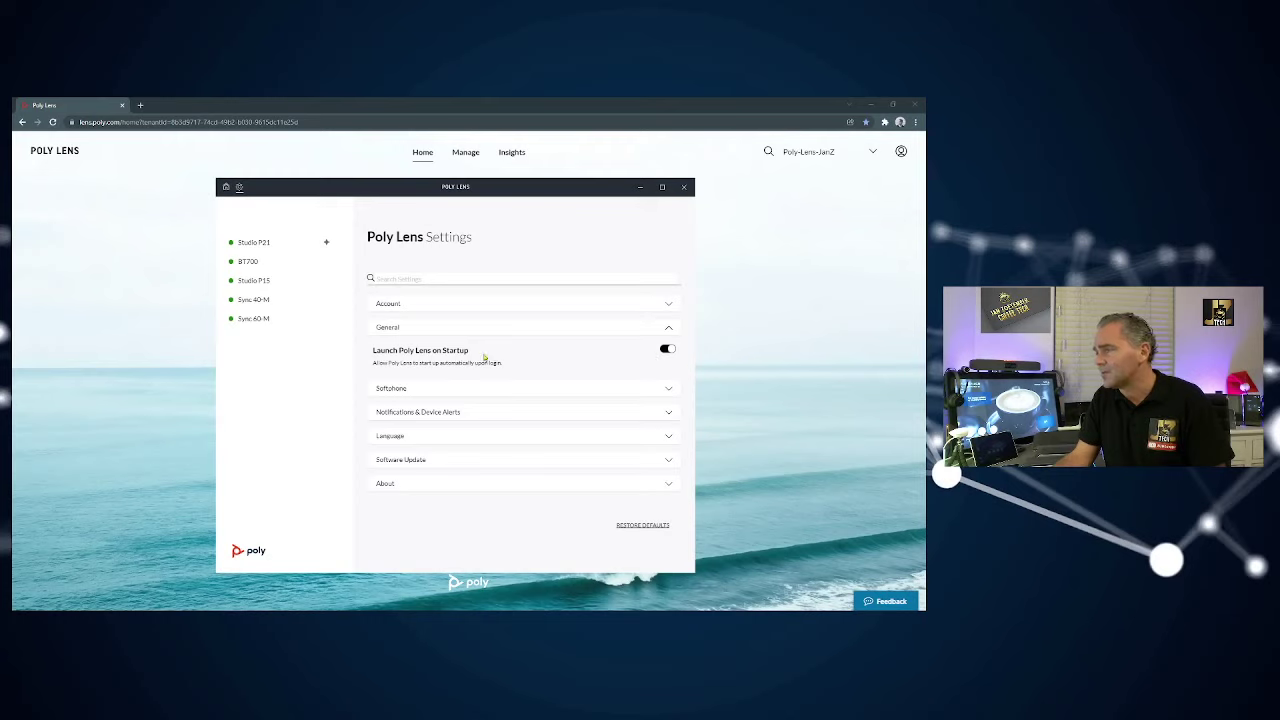
click(410, 390)
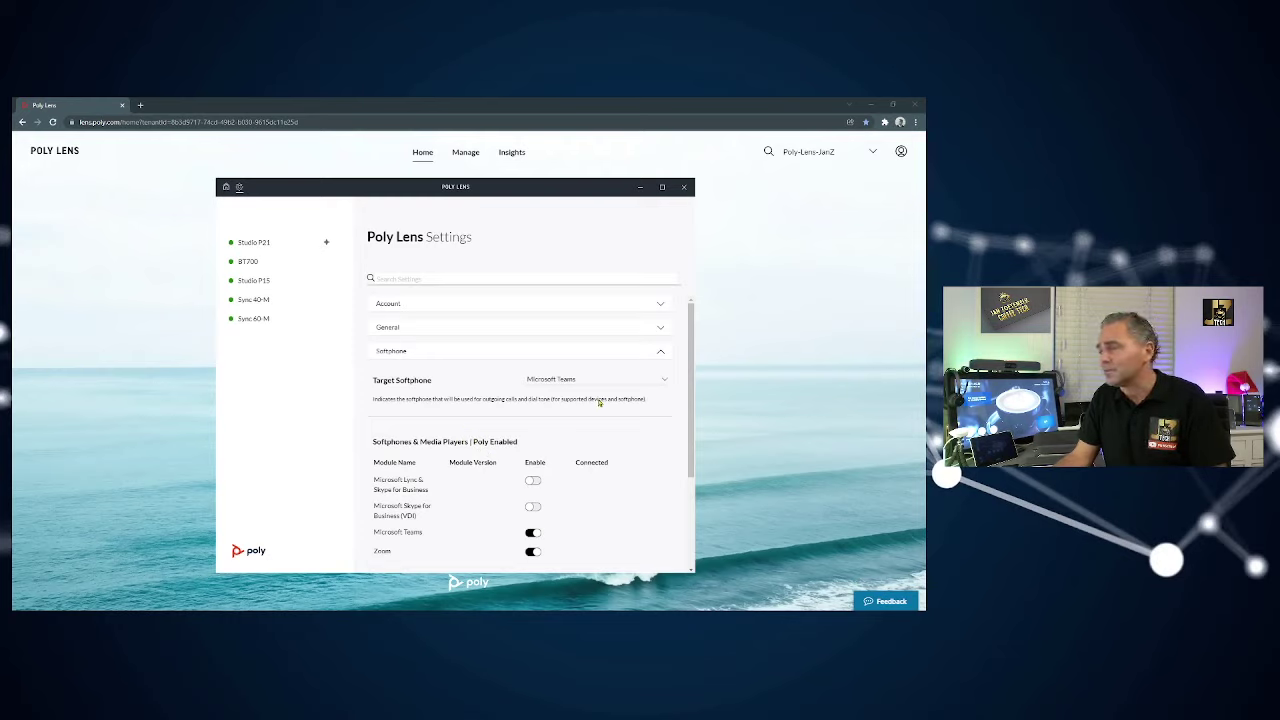
click(397, 351)
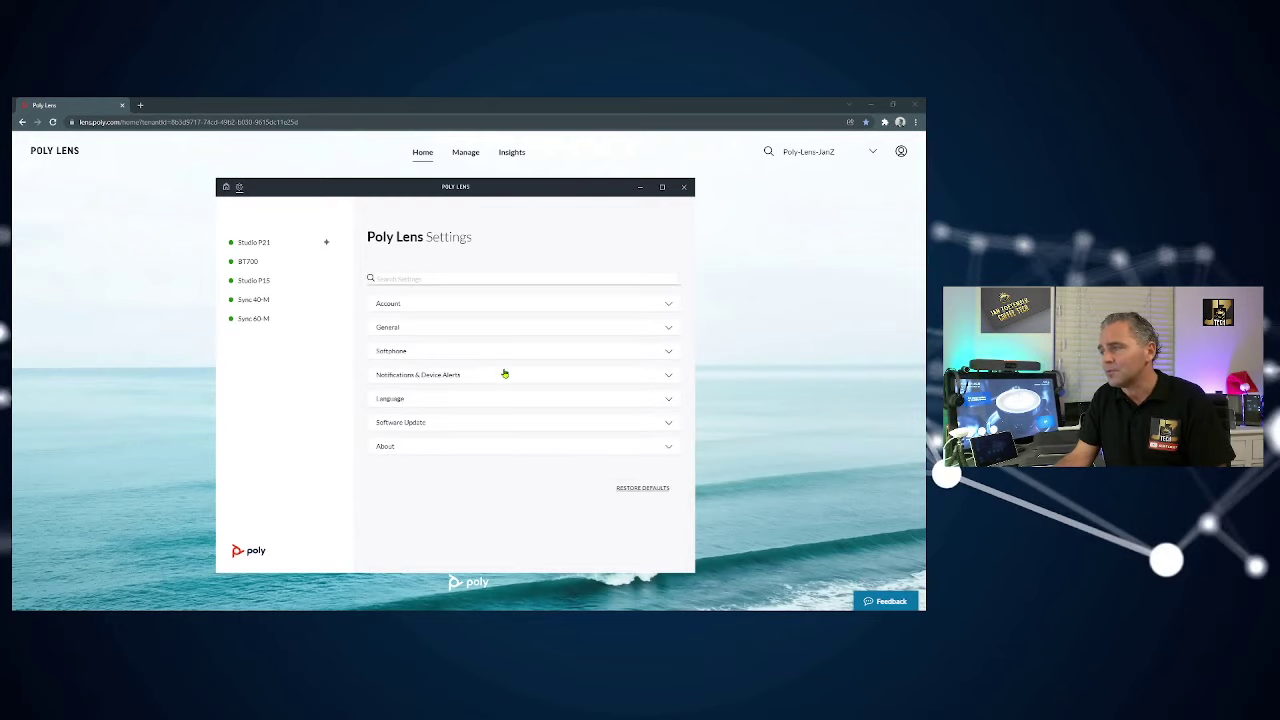
Examine the Notifications & Device Alerts settings, and collapse the section
click(426, 375)
scroll(477, 434, down, 3)
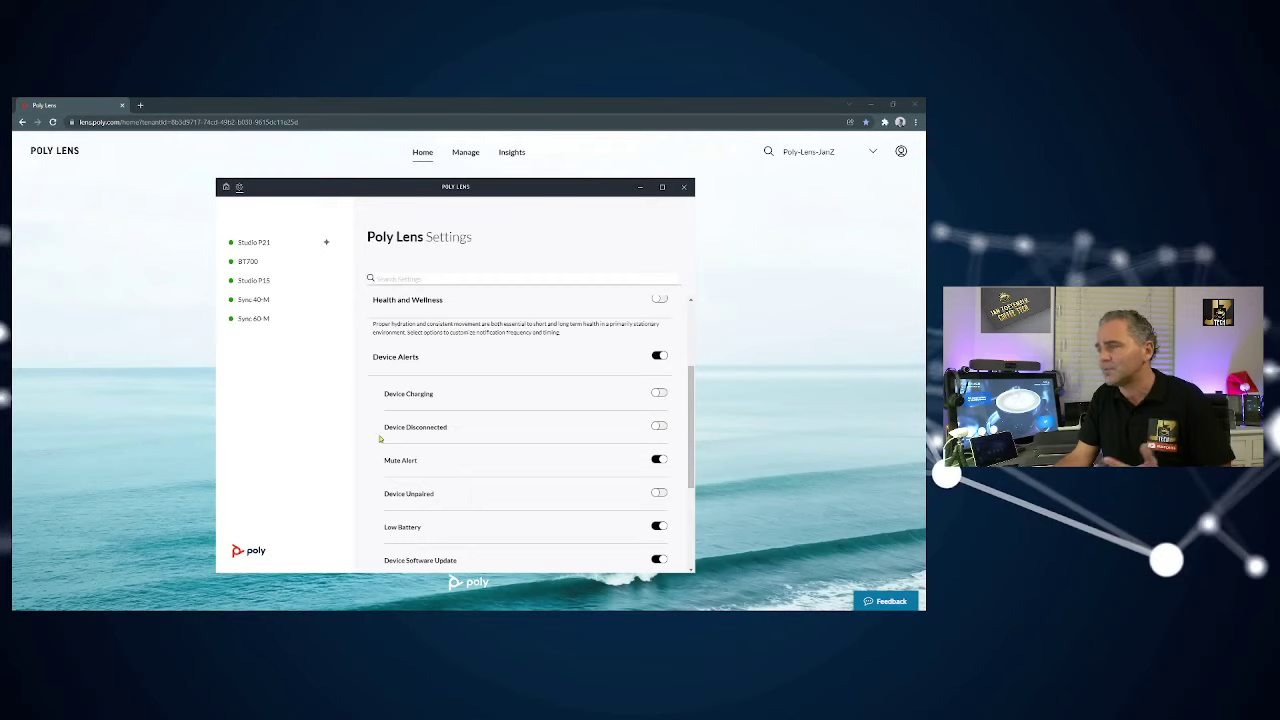
scroll(366, 408, up, 1)
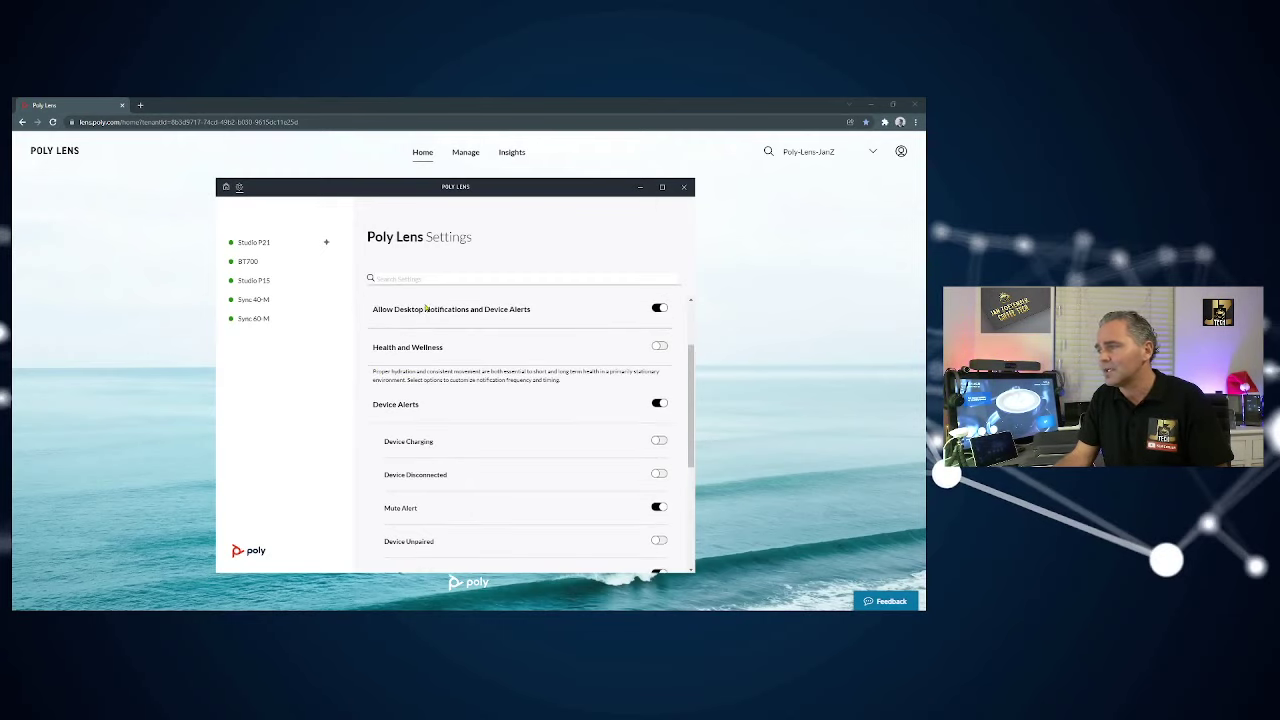
scroll(425, 420, up, 2)
click(398, 375)
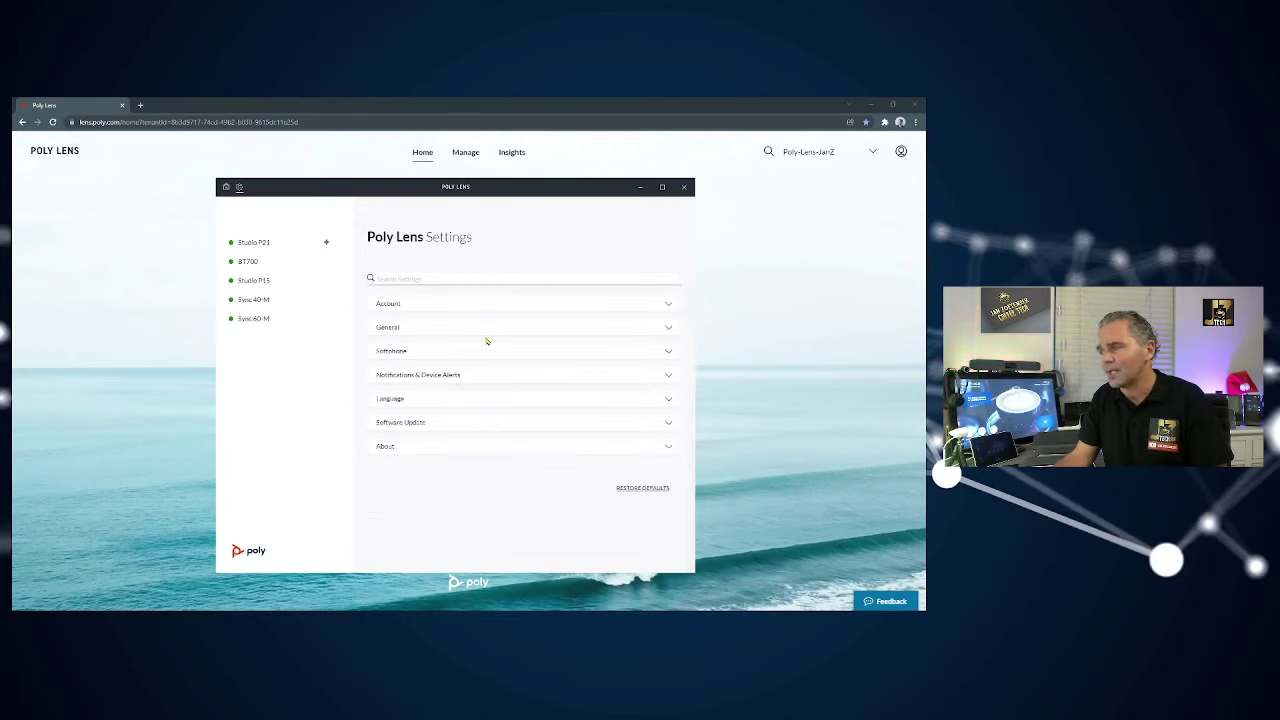
Examine the Language, Software Update and About sections of the application settings, and return to the home page
click(403, 400)
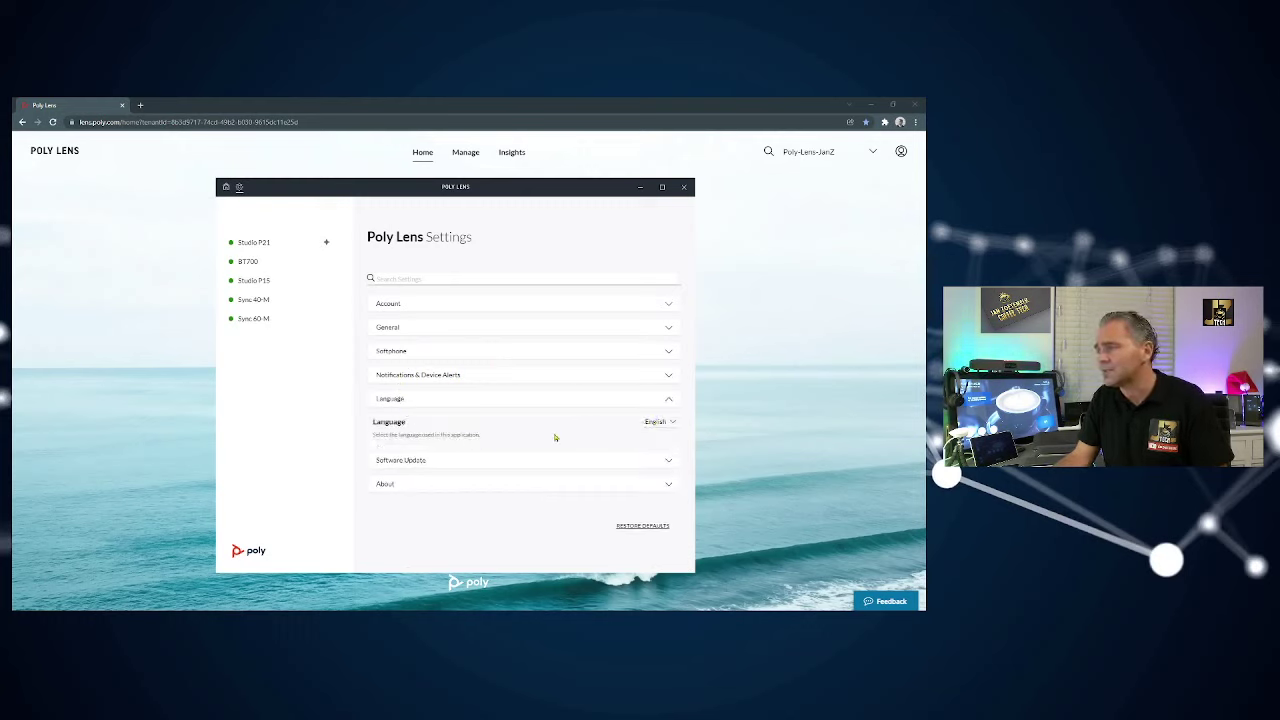
click(430, 460)
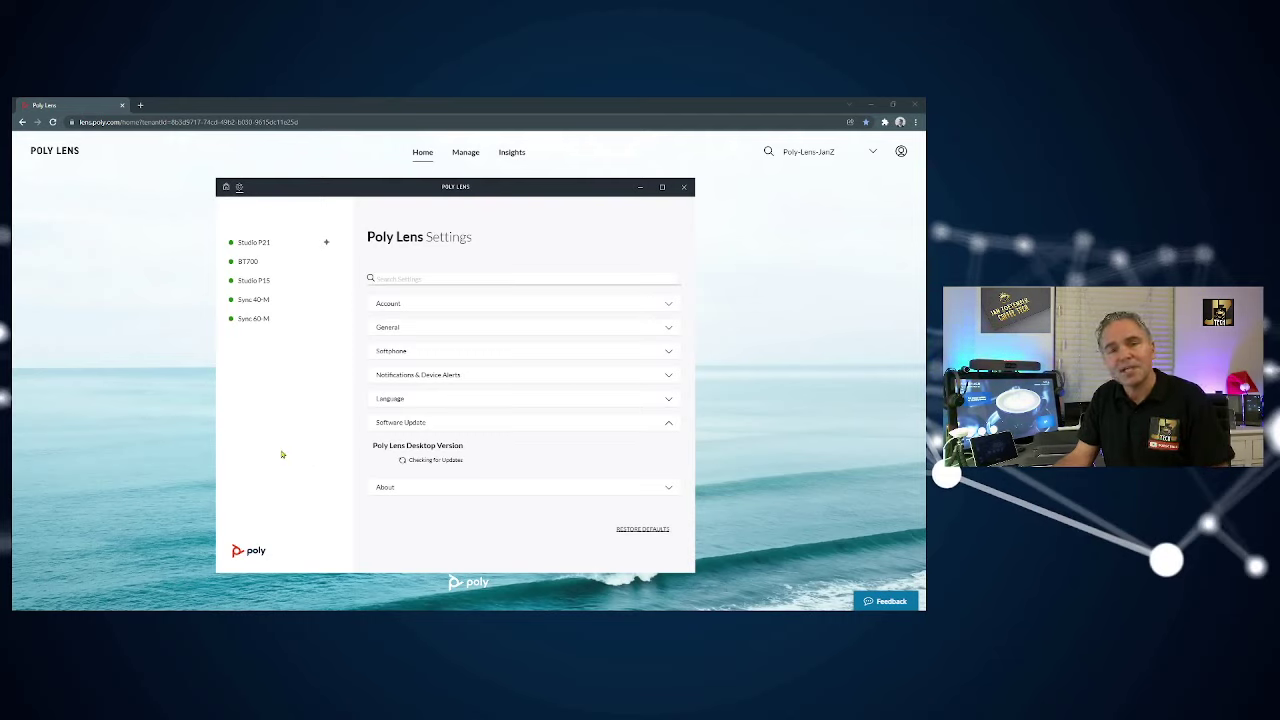
click(400, 491)
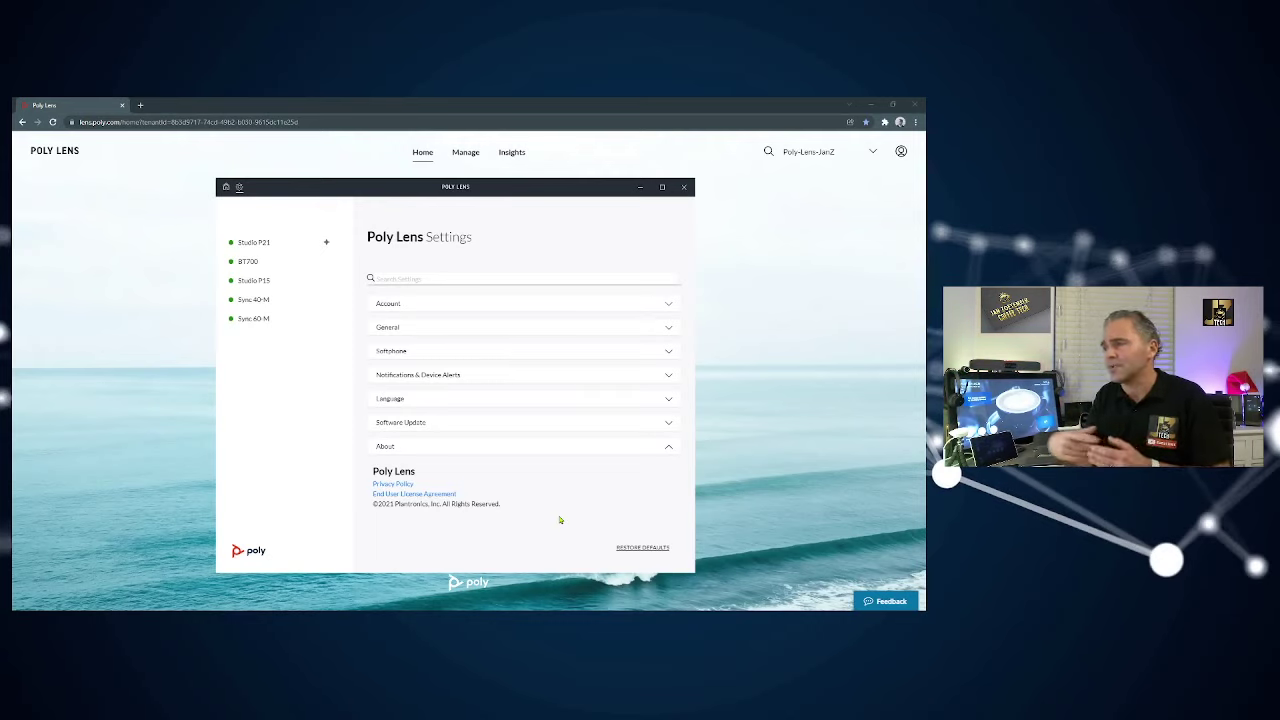
click(226, 188)
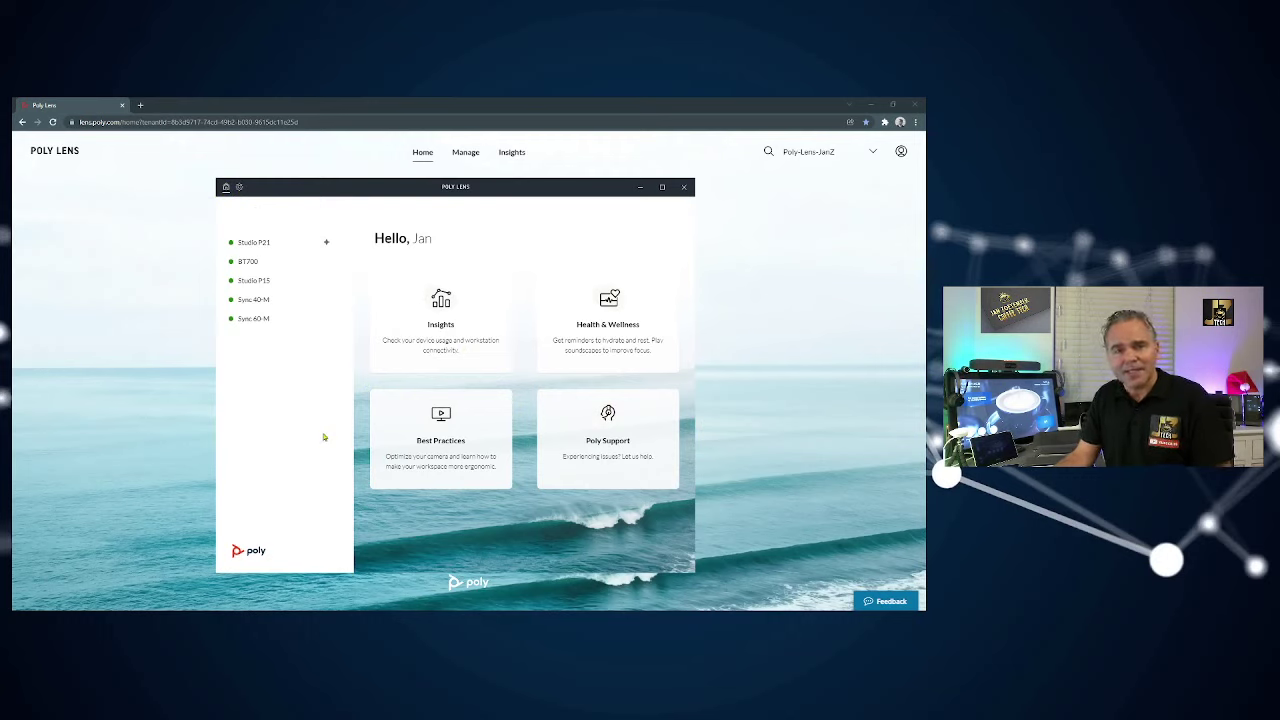
View the Sync 60-M device overview and open the release notes for its available firmware version
click(256, 318)
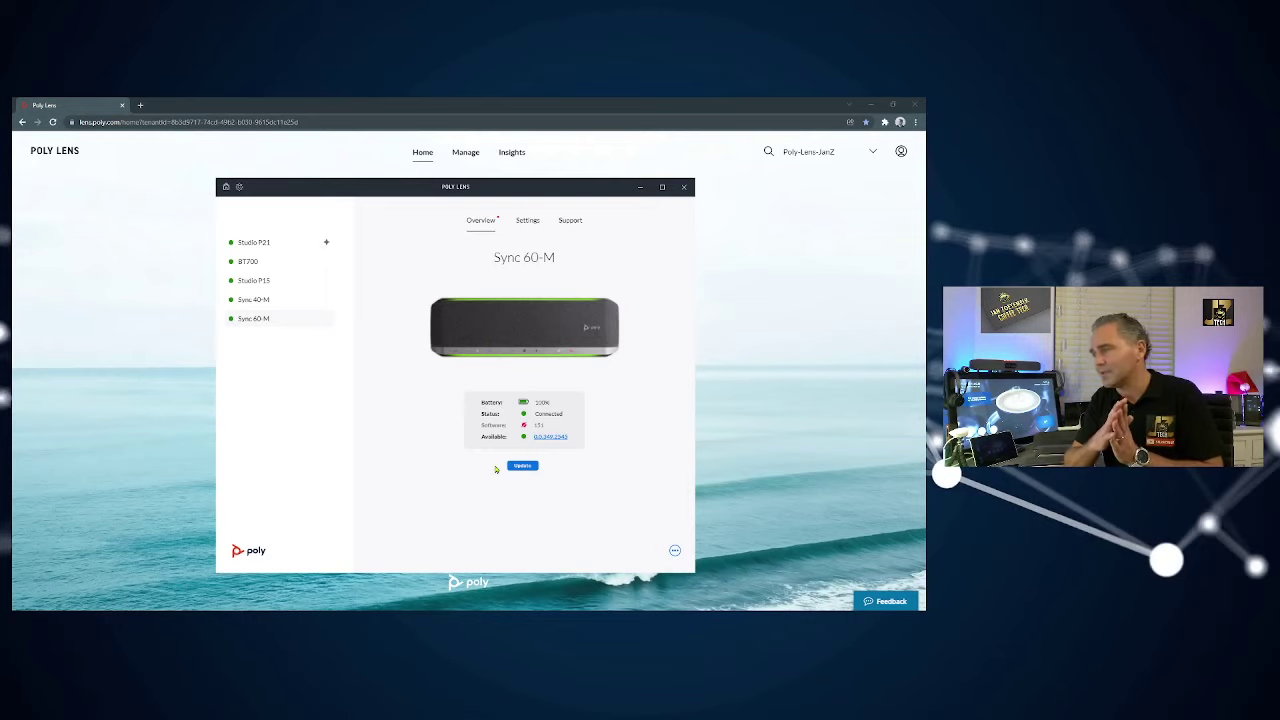
click(547, 440)
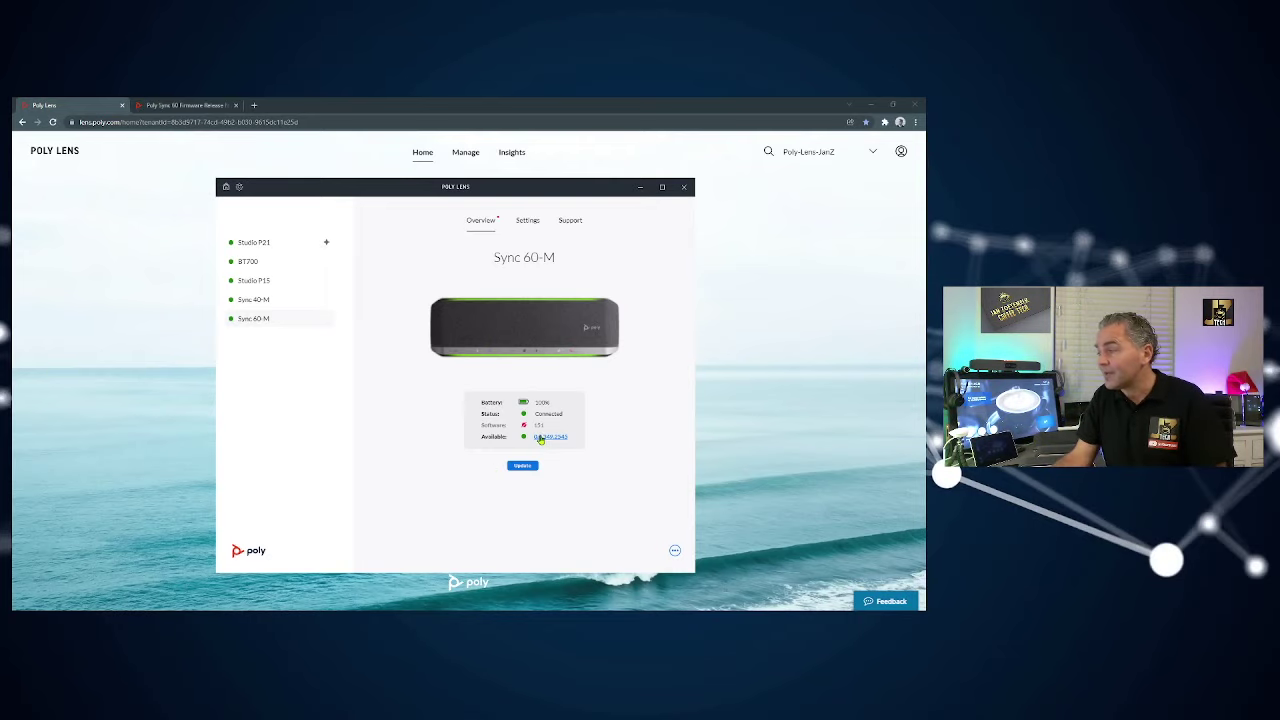
click(547, 440)
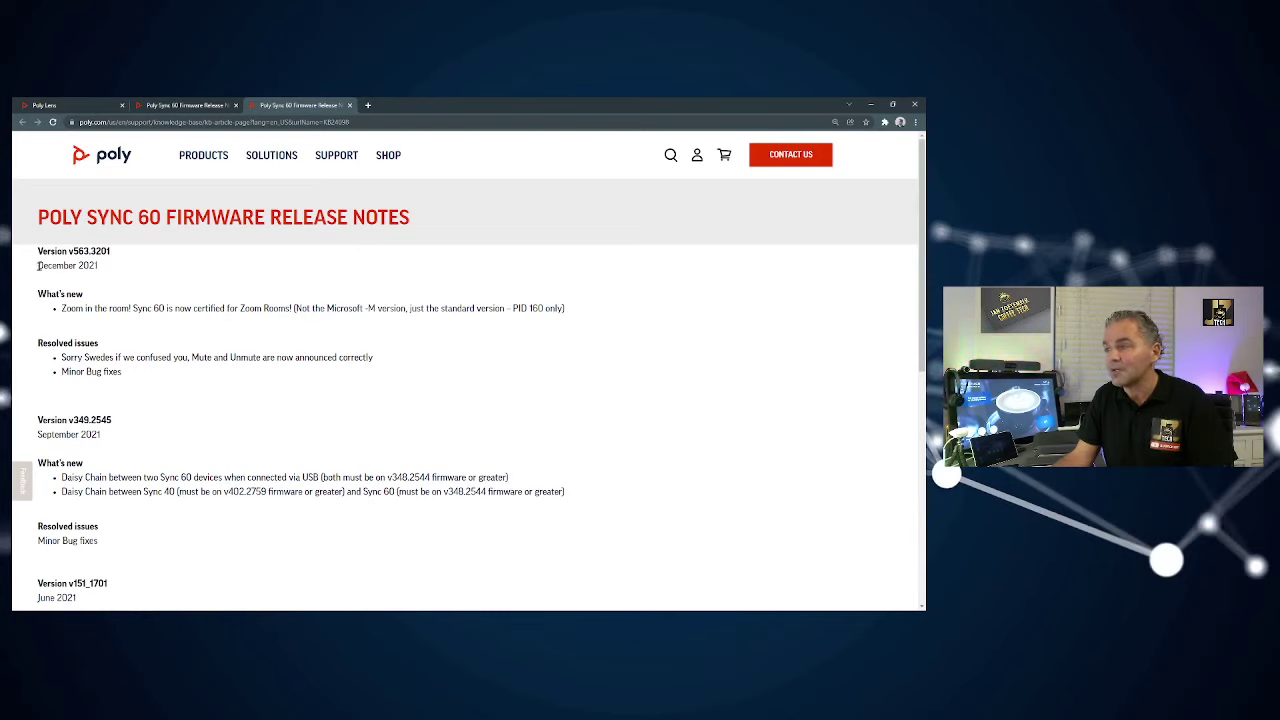
Highlight the December 2021 release date, the Zoom Rooms certification note and the resolved issues in the Sync 60 firmware release notes
drag(39, 265, 108, 270)
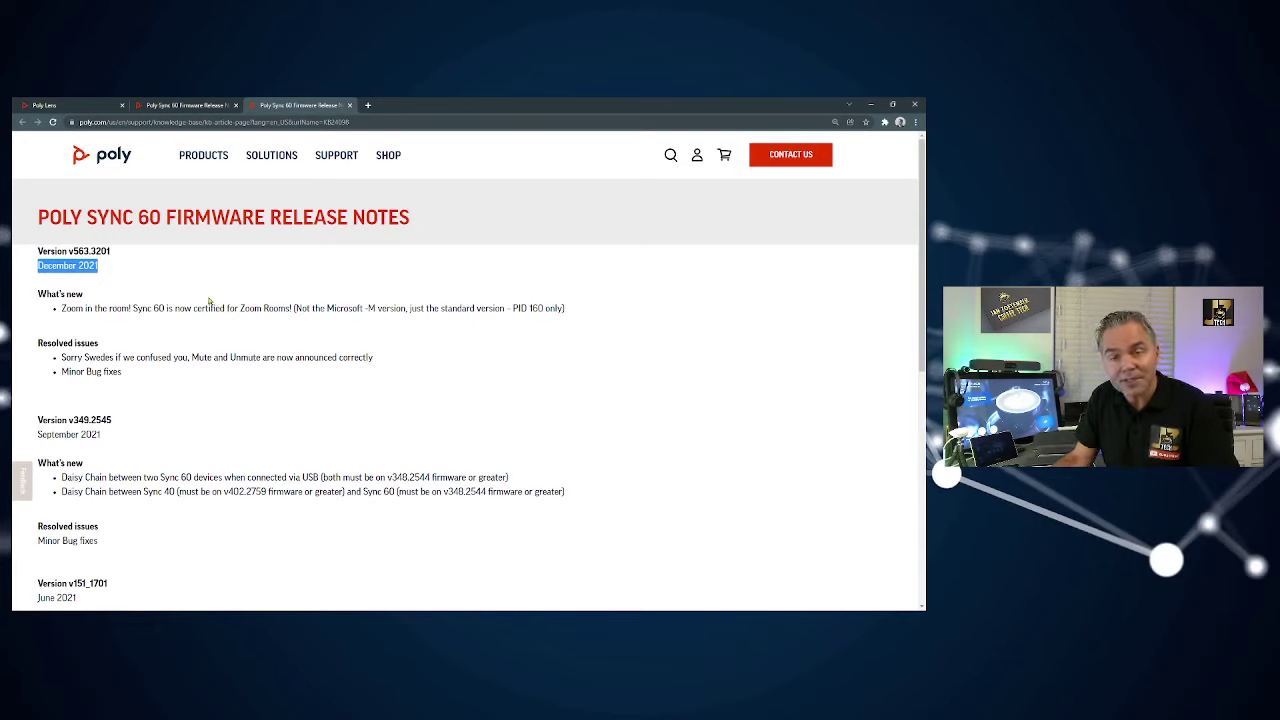
drag(60, 308, 294, 325)
click(288, 309)
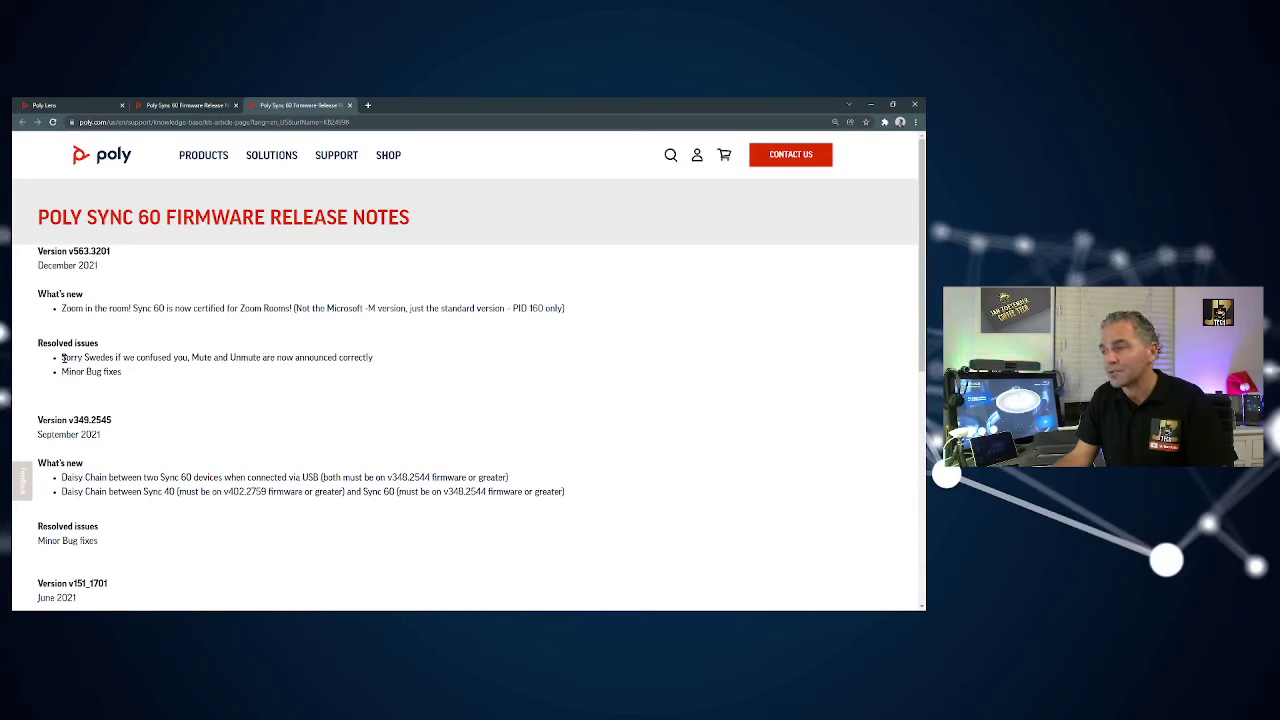
drag(61, 357, 385, 364)
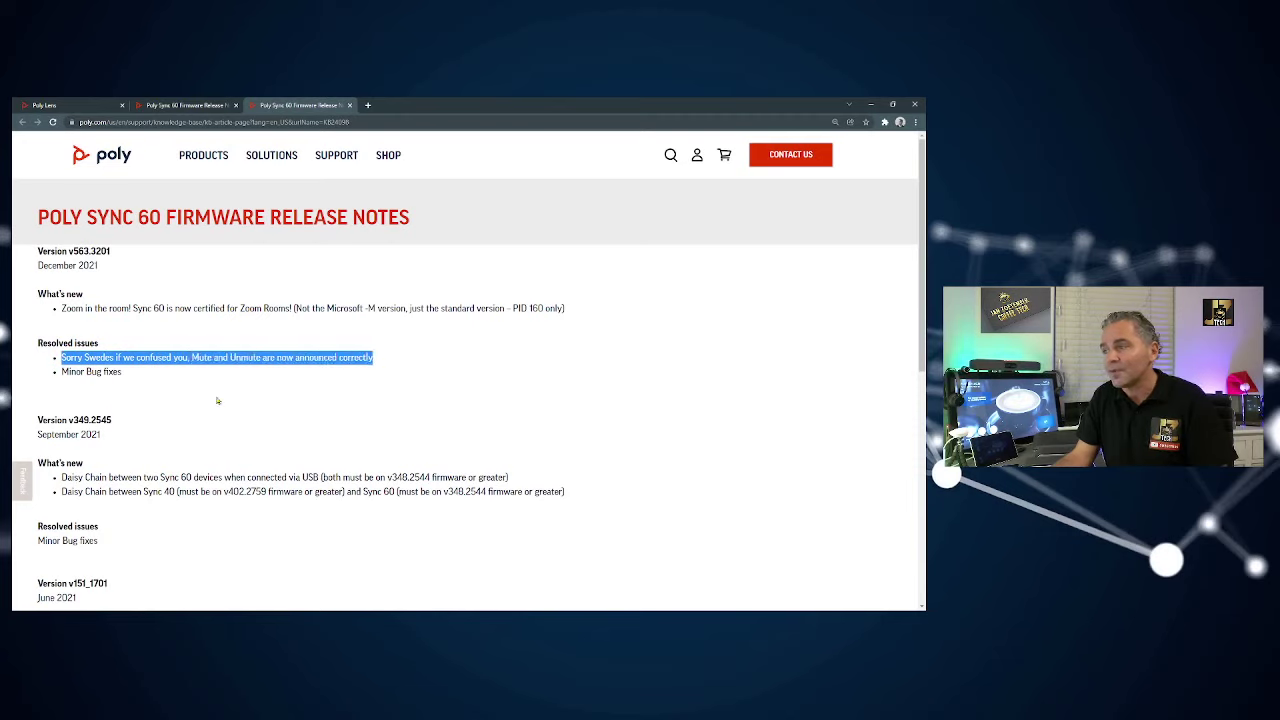
click(161, 382)
drag(62, 371, 136, 379)
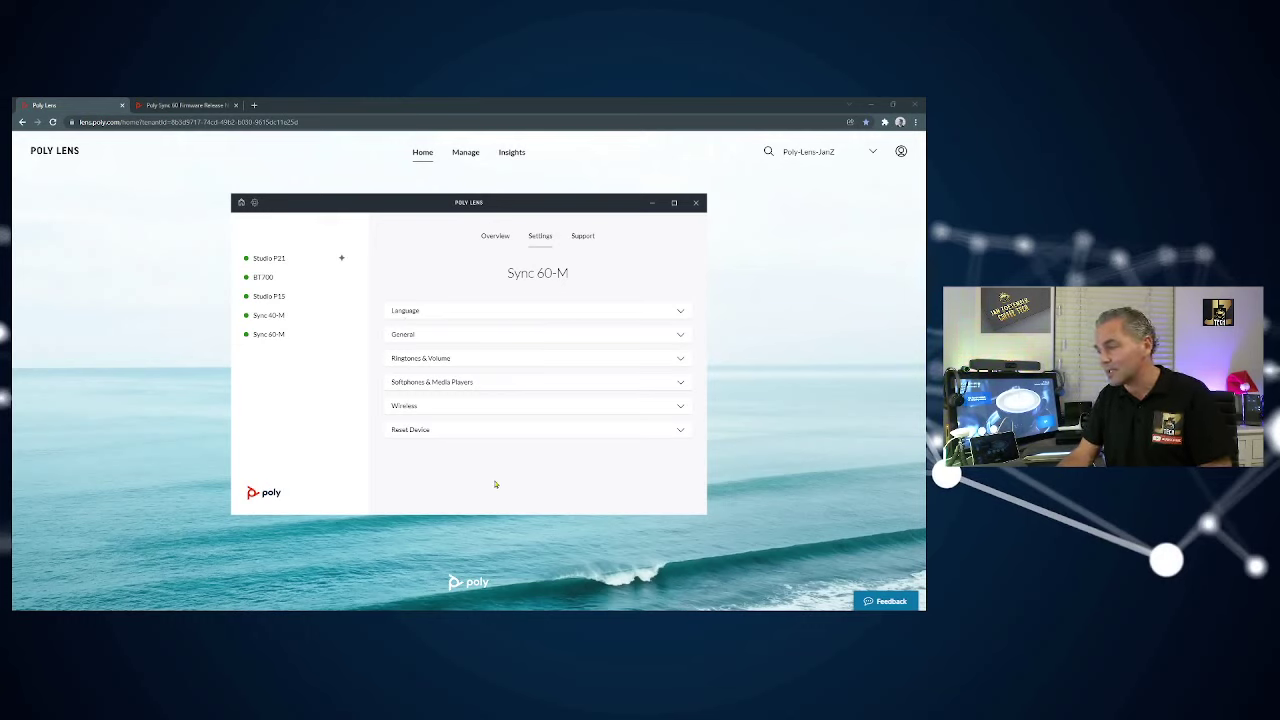
Expand the Sync 60-M Language settings and view the available voice prompt languages without changing the selection
click(466, 311)
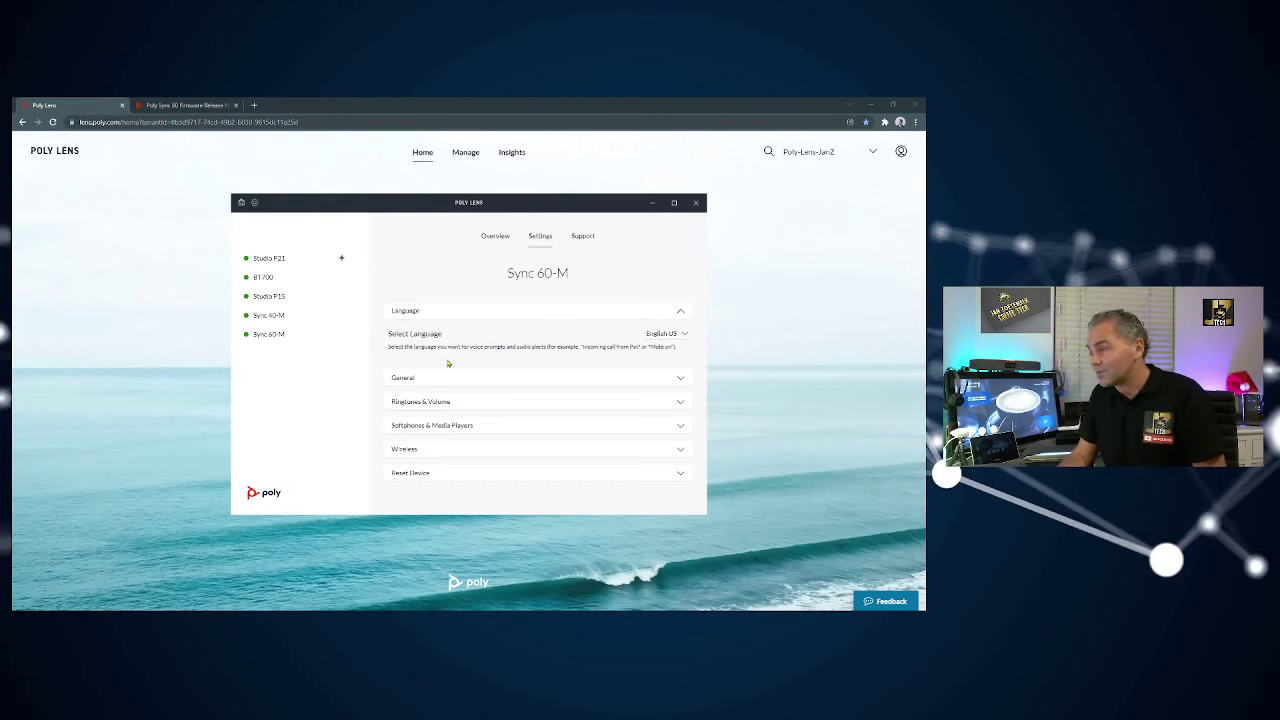
click(665, 336)
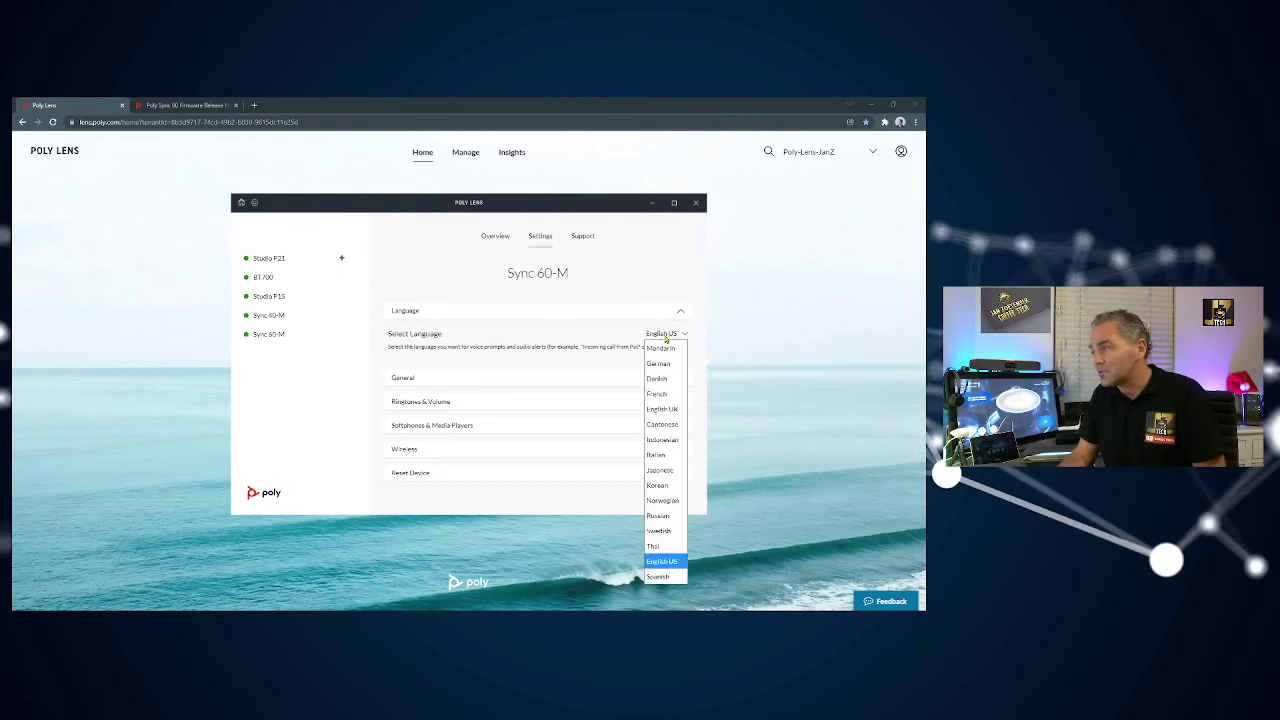
click(555, 340)
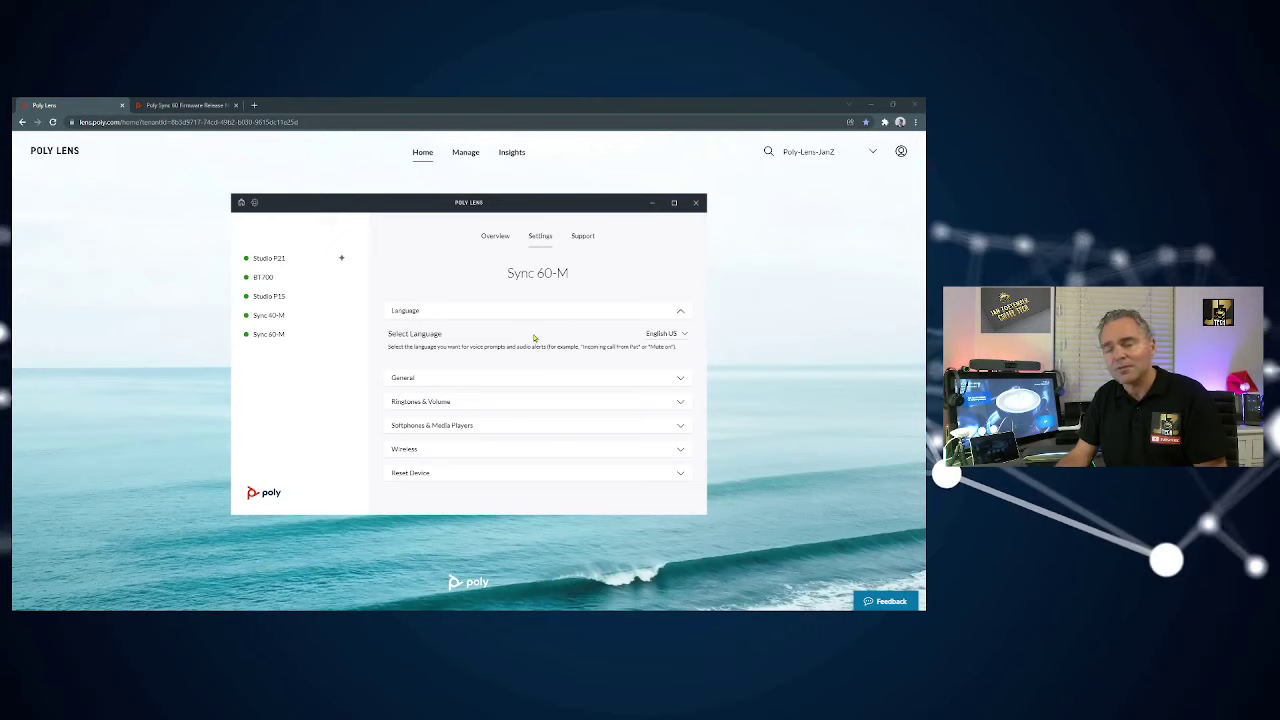
Expand the Sync 60-M General settings and view the Second Incoming Call ring options without changing the selection
click(441, 379)
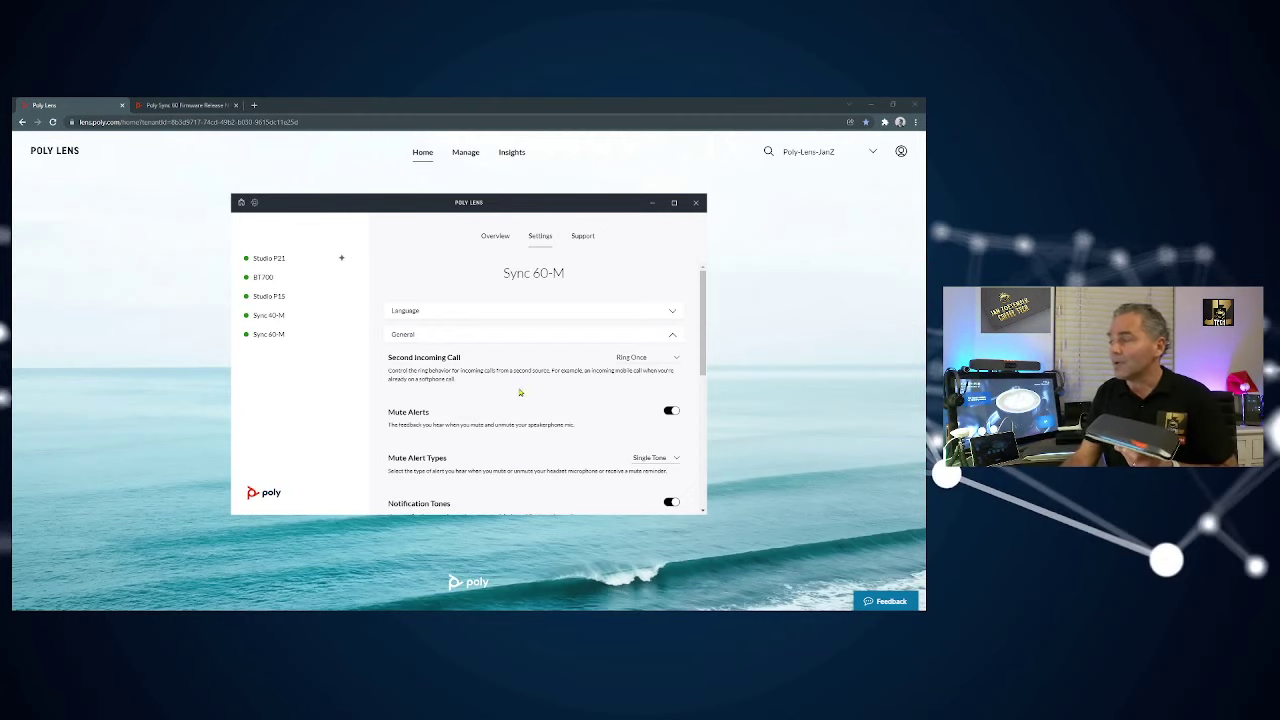
click(633, 360)
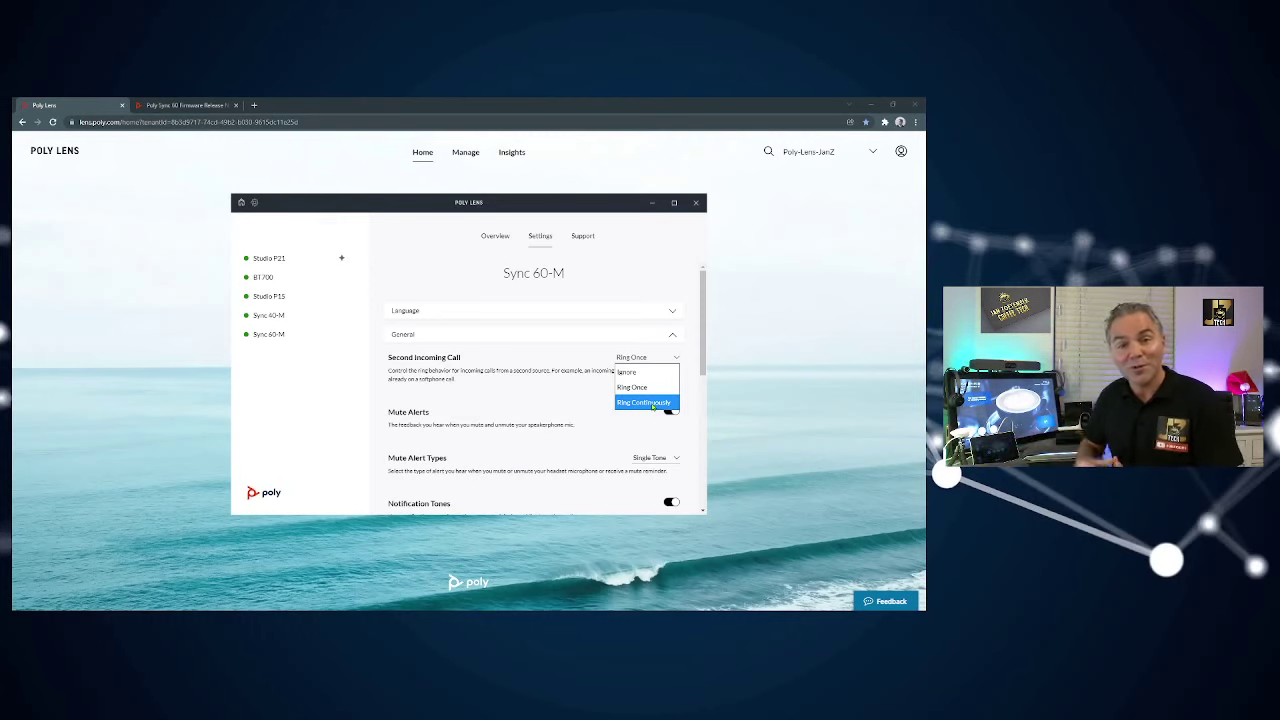
click(516, 407)
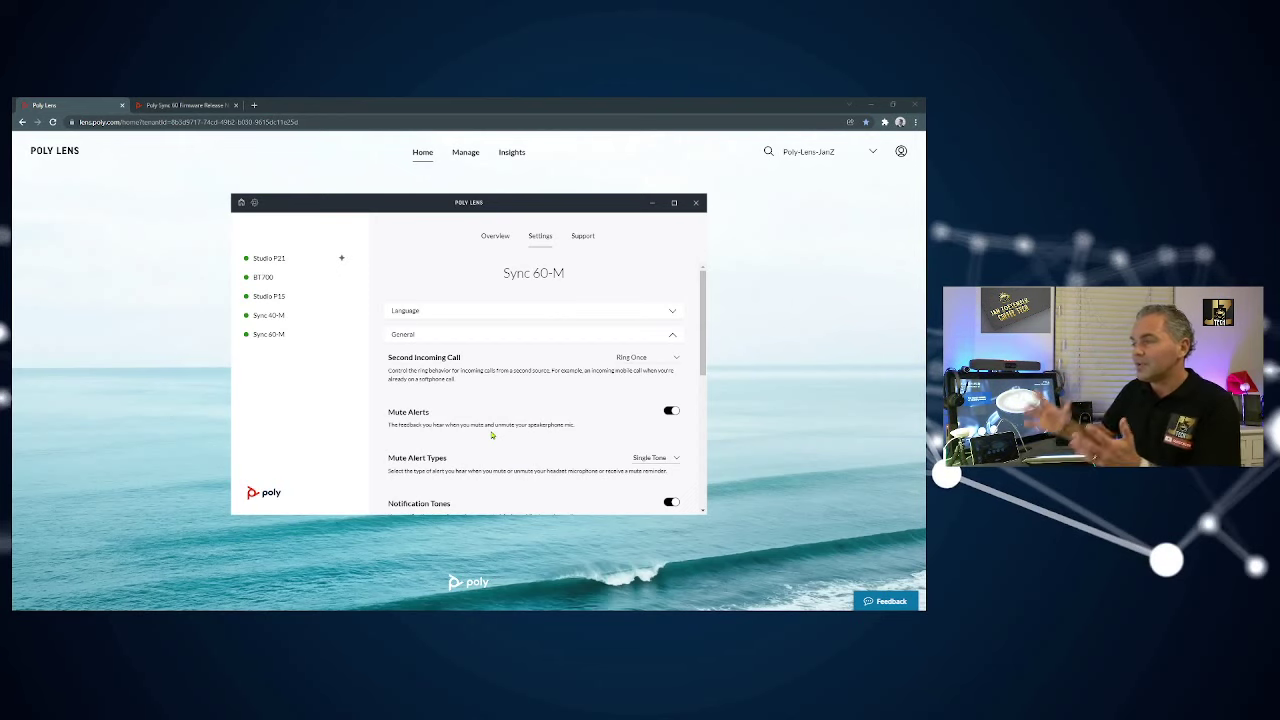
Set Mute Alert Types to Voice in the Sync 60-M General settings
scroll(487, 410, down, 1)
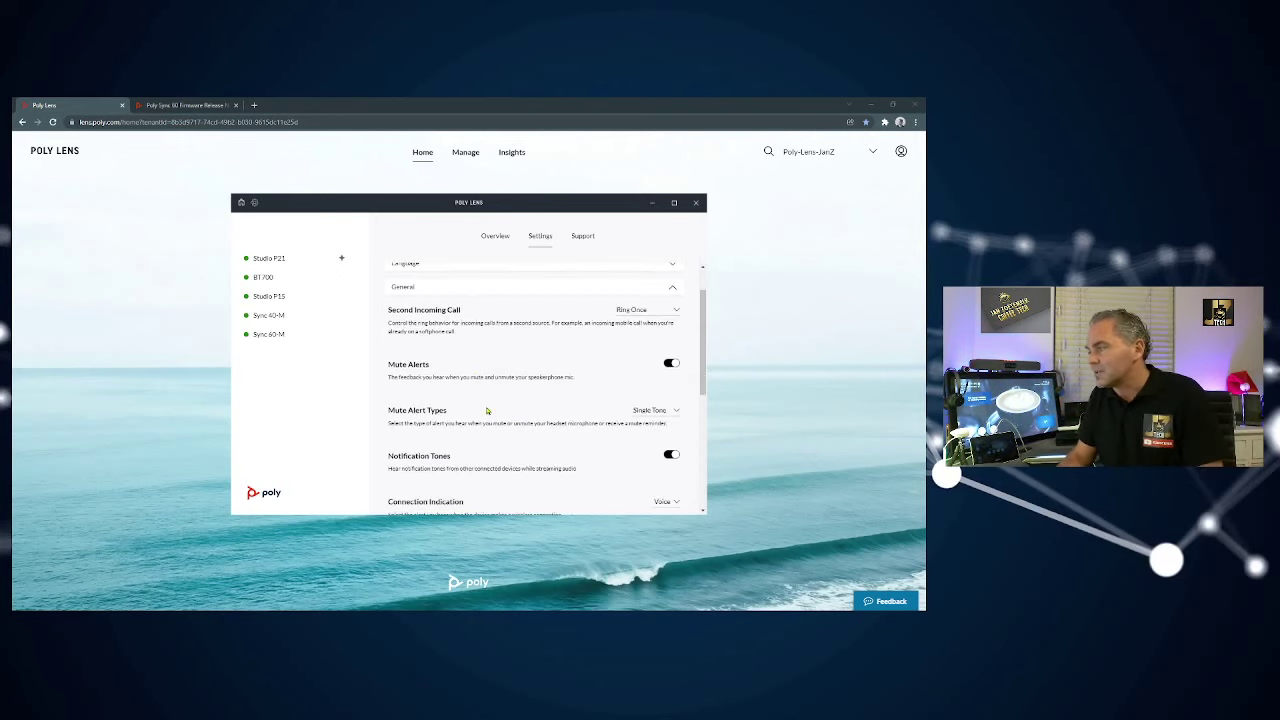
click(640, 414)
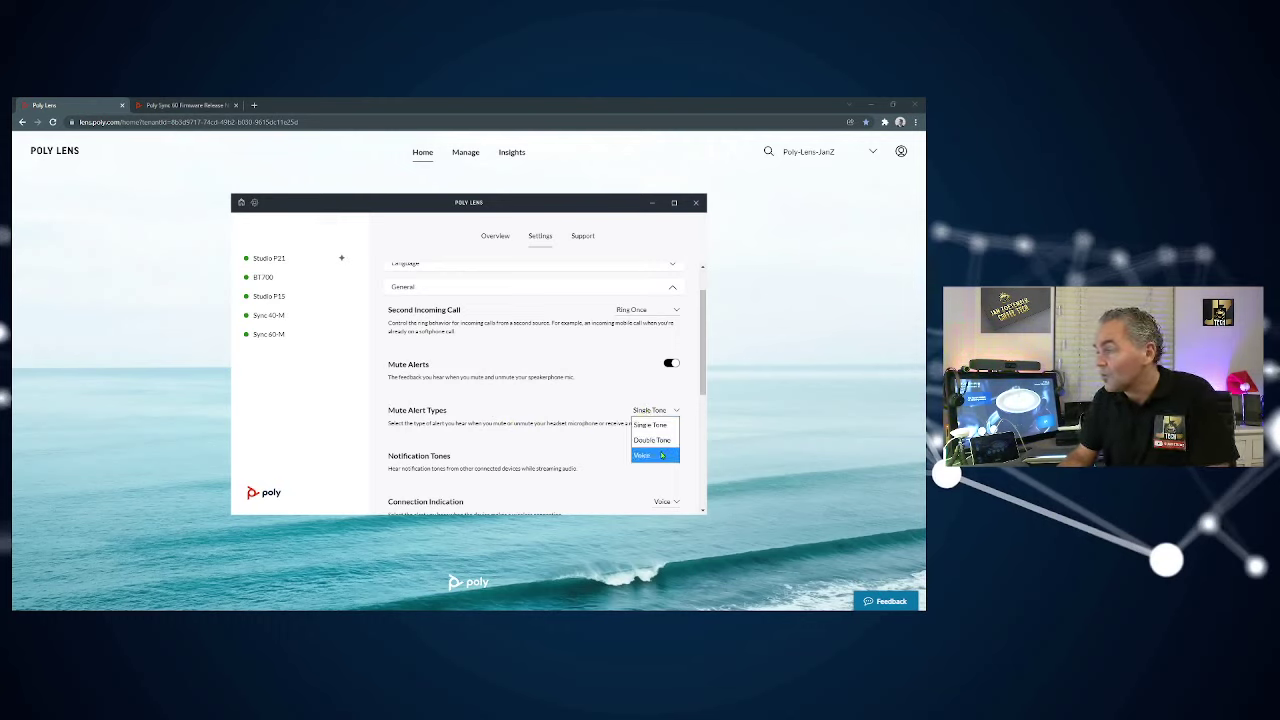
click(658, 455)
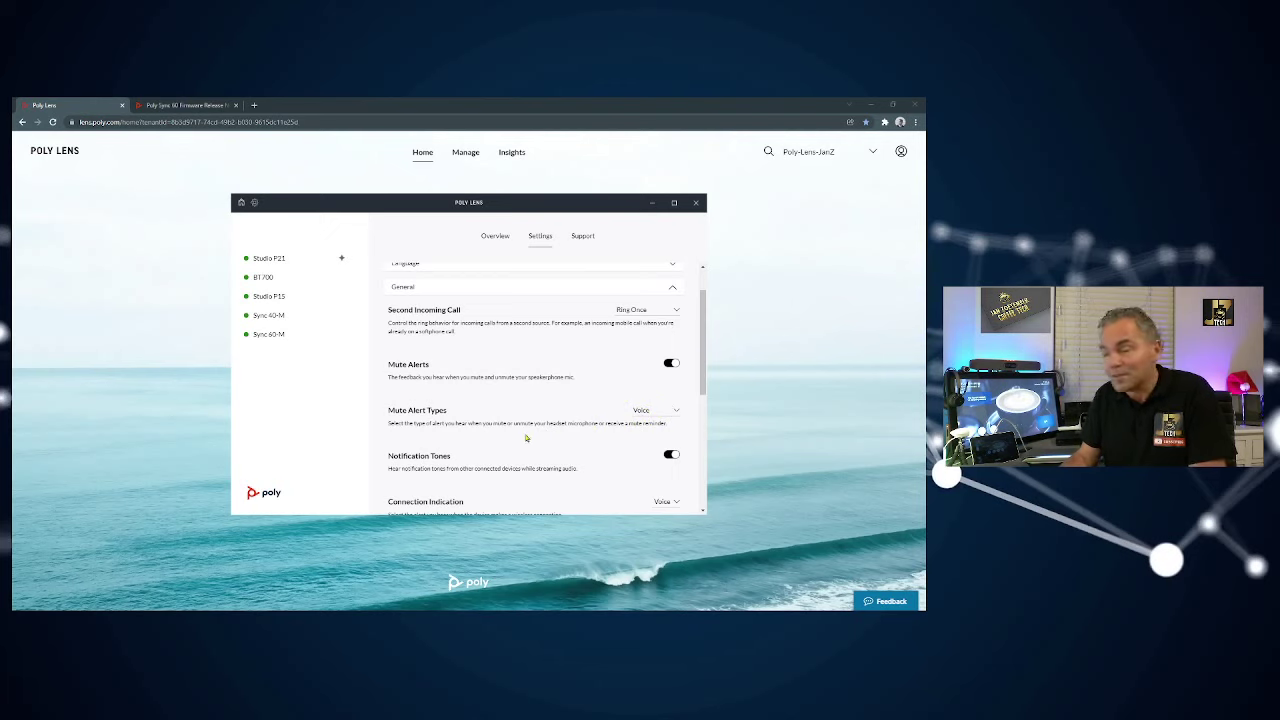
Examine the Notification Tones and Connection Indication settings, and view the Rocket button behavior options without changing the selection
scroll(494, 447, down, 1)
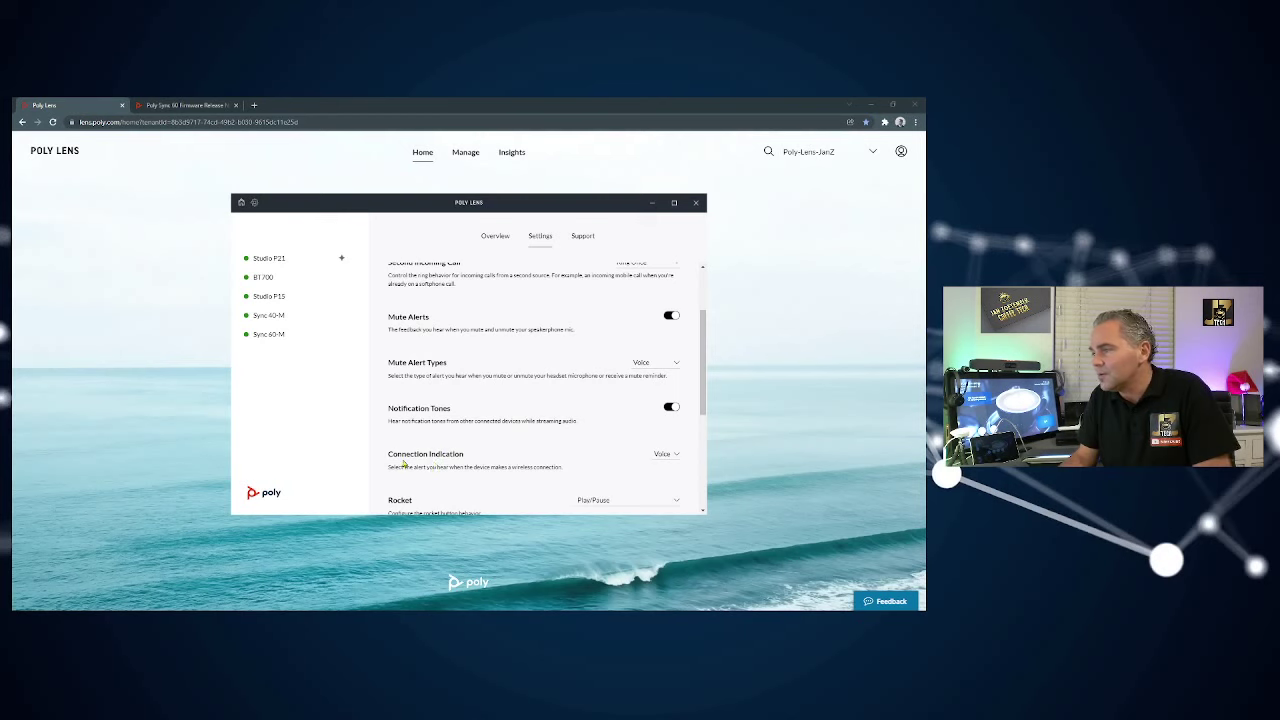
scroll(404, 463, down, 1)
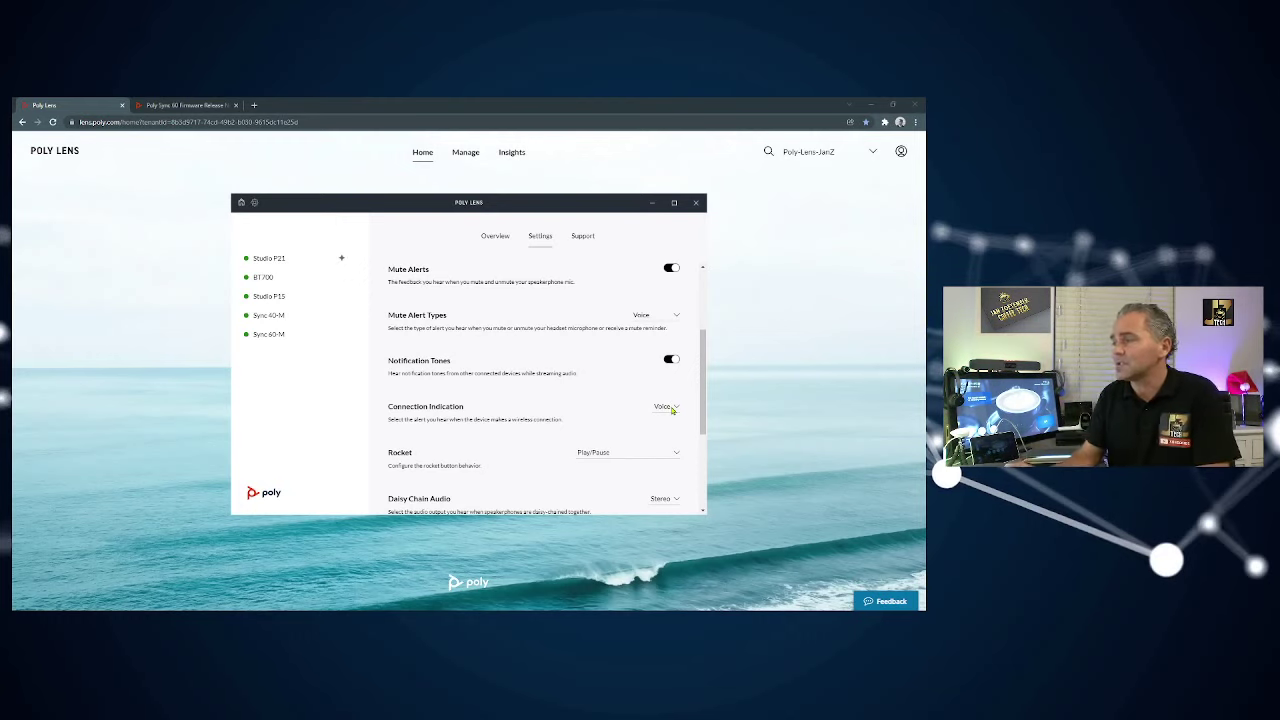
scroll(591, 424, down, 1)
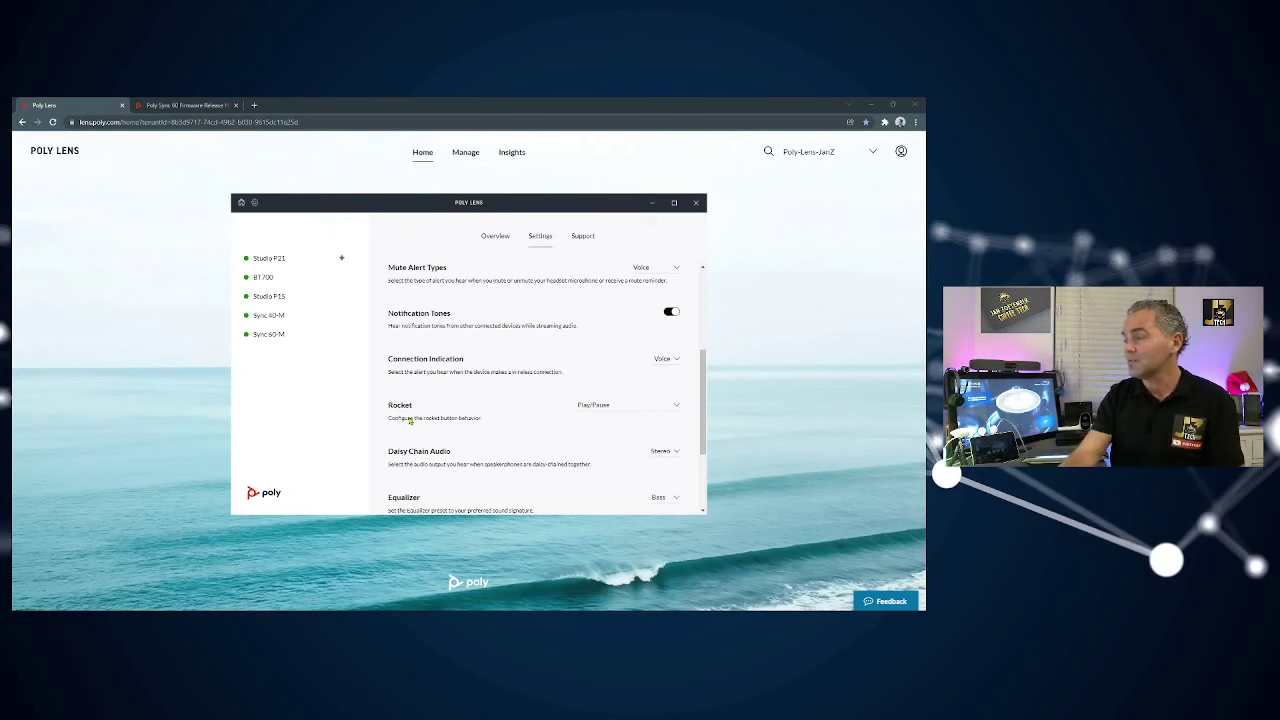
click(612, 406)
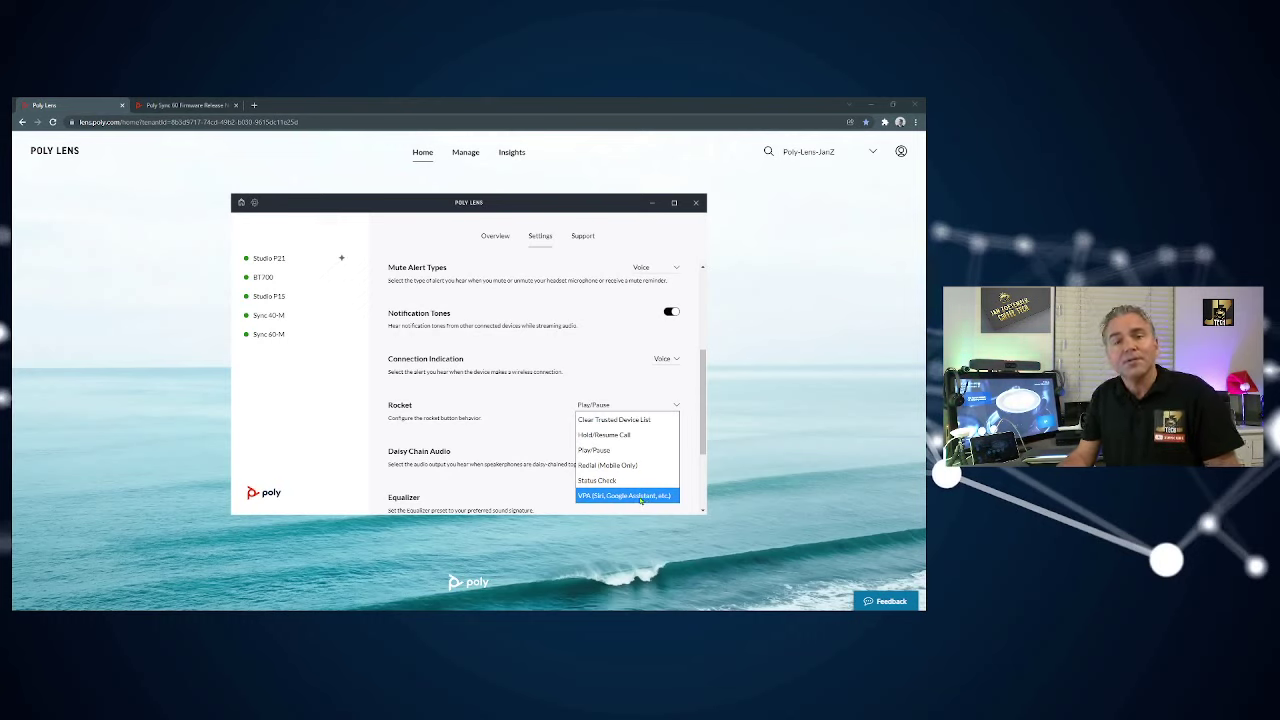
click(524, 424)
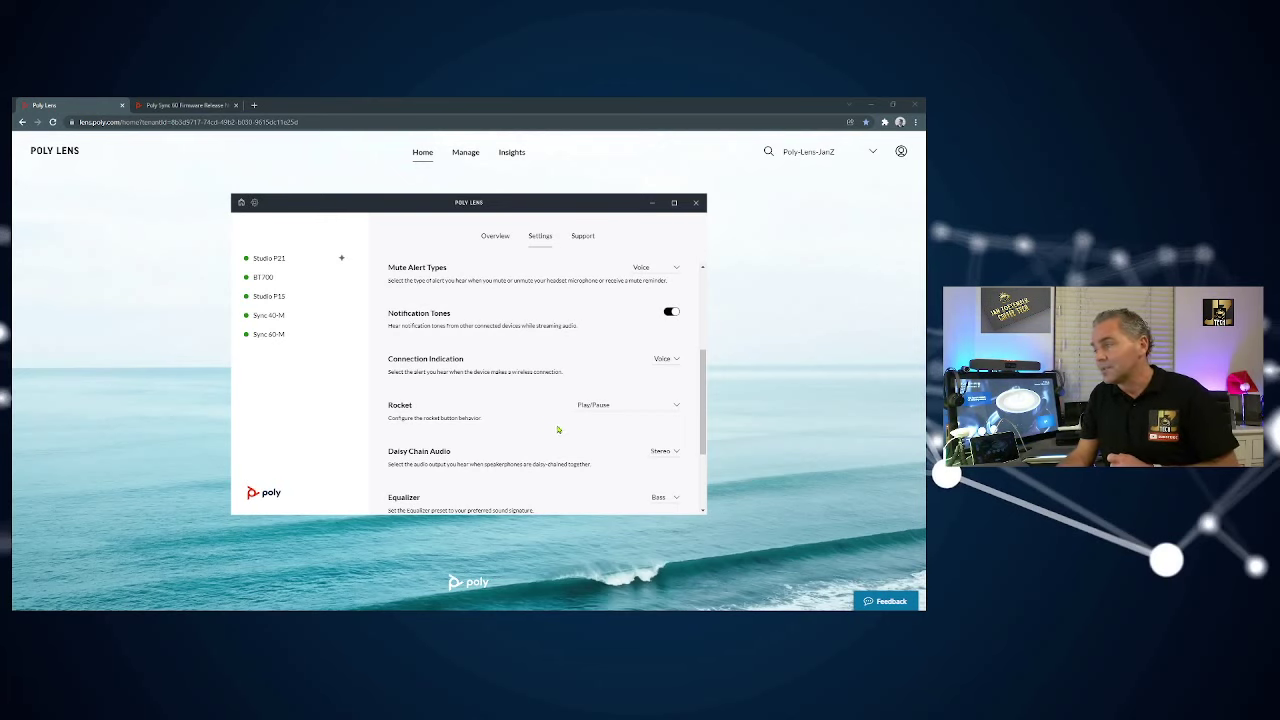
Set Daisy Chain Audio to Party in the Sync 60-M General settings
scroll(570, 433, down, 1)
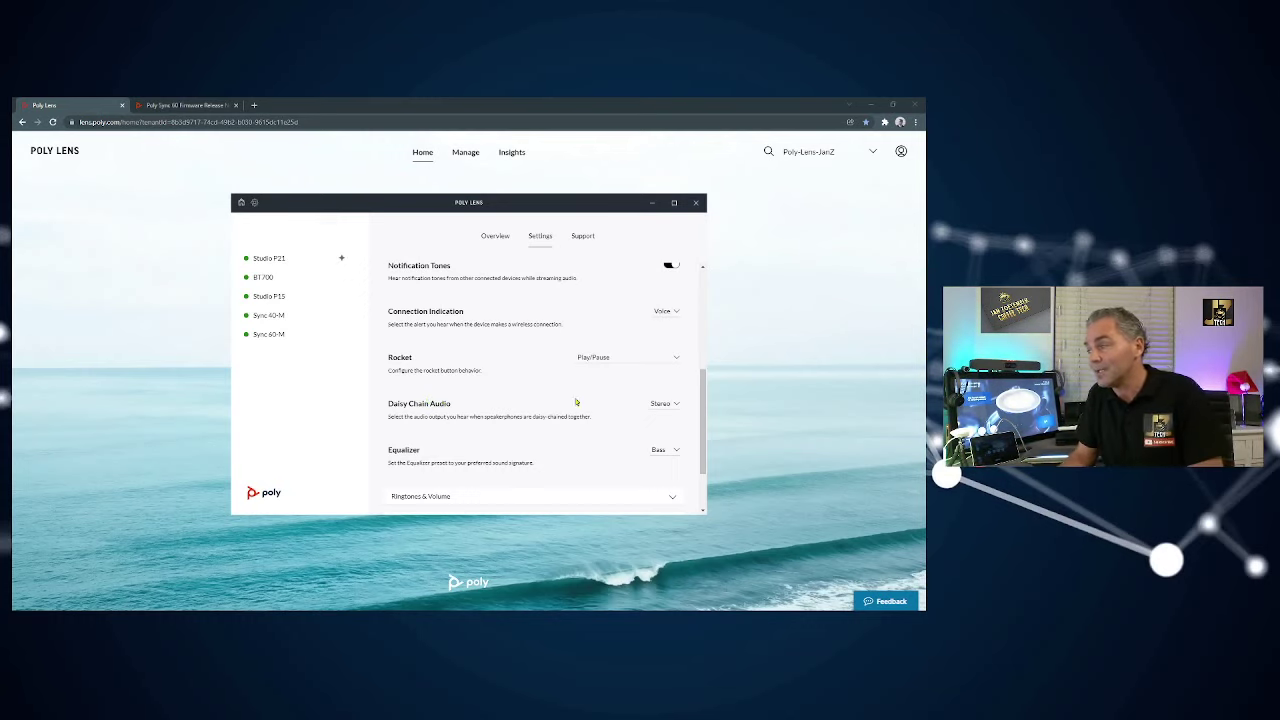
click(668, 407)
click(660, 424)
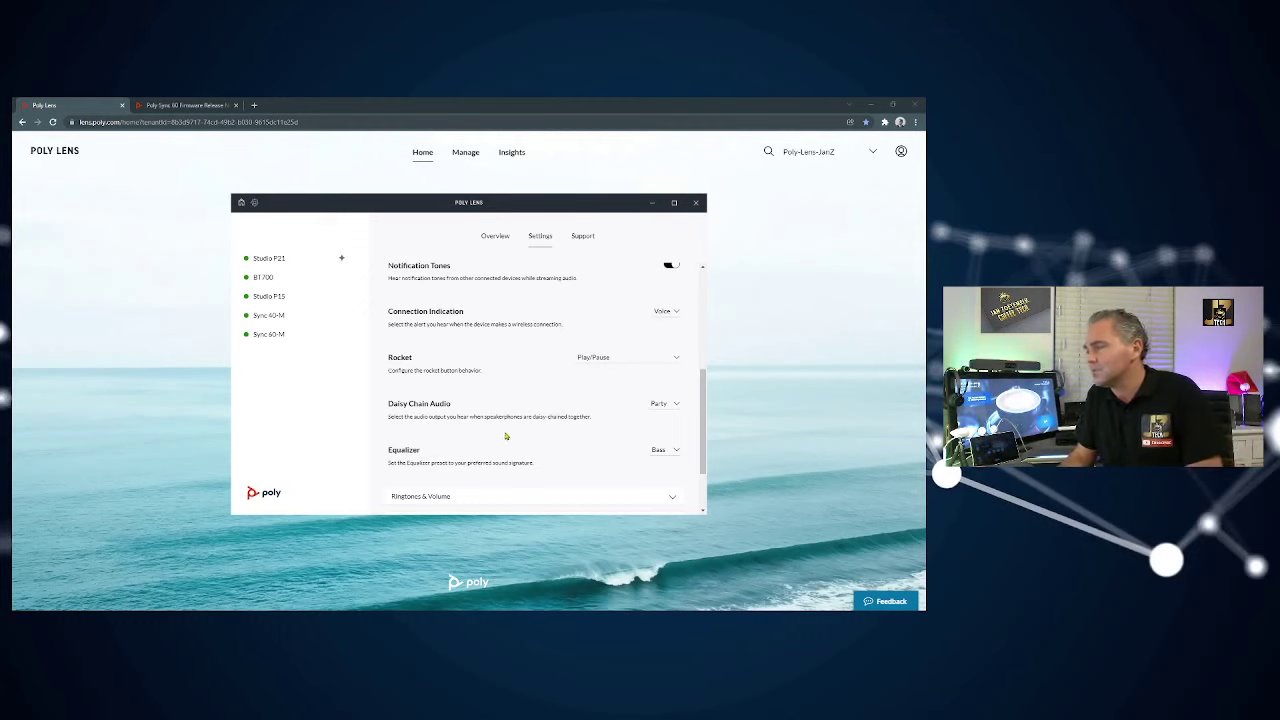
View the Equalizer presets for the Sync 60-M and select Bass
scroll(507, 435, down, 1)
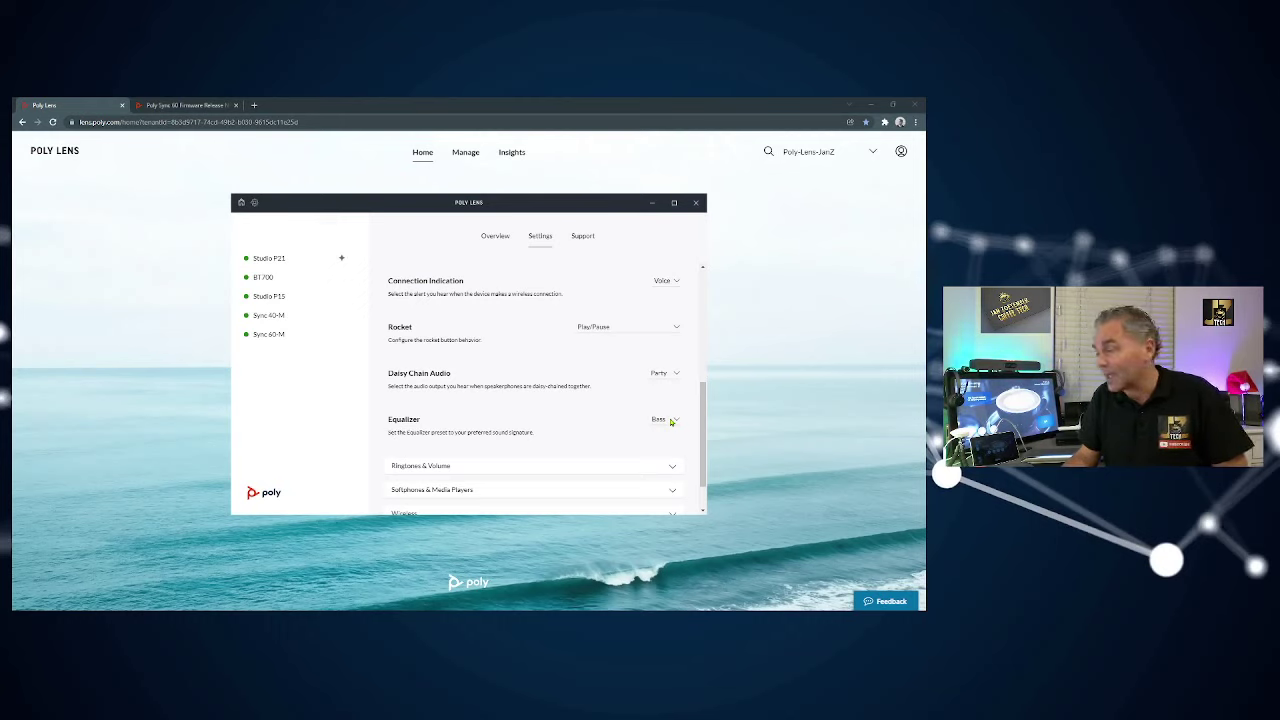
click(671, 422)
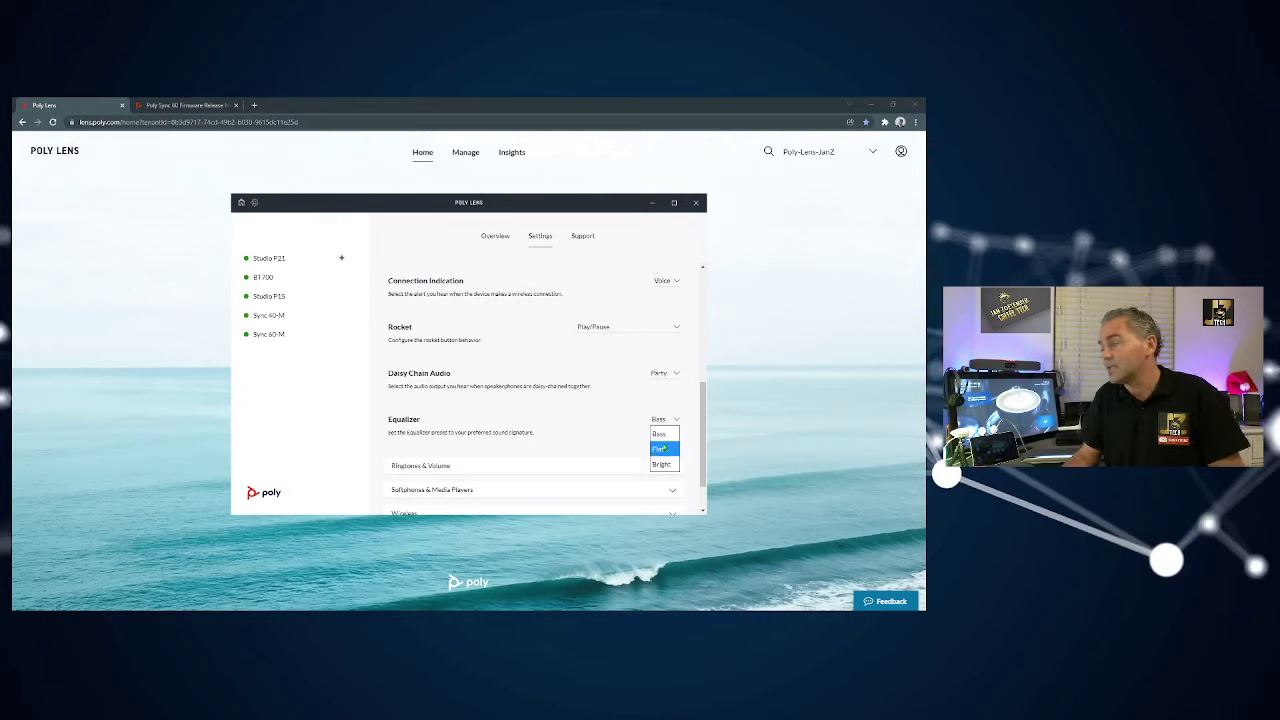
click(660, 434)
Expand the Ringtones & Volume settings and view the Volume Level Tones options without changing the selection
scroll(518, 437, down, 1)
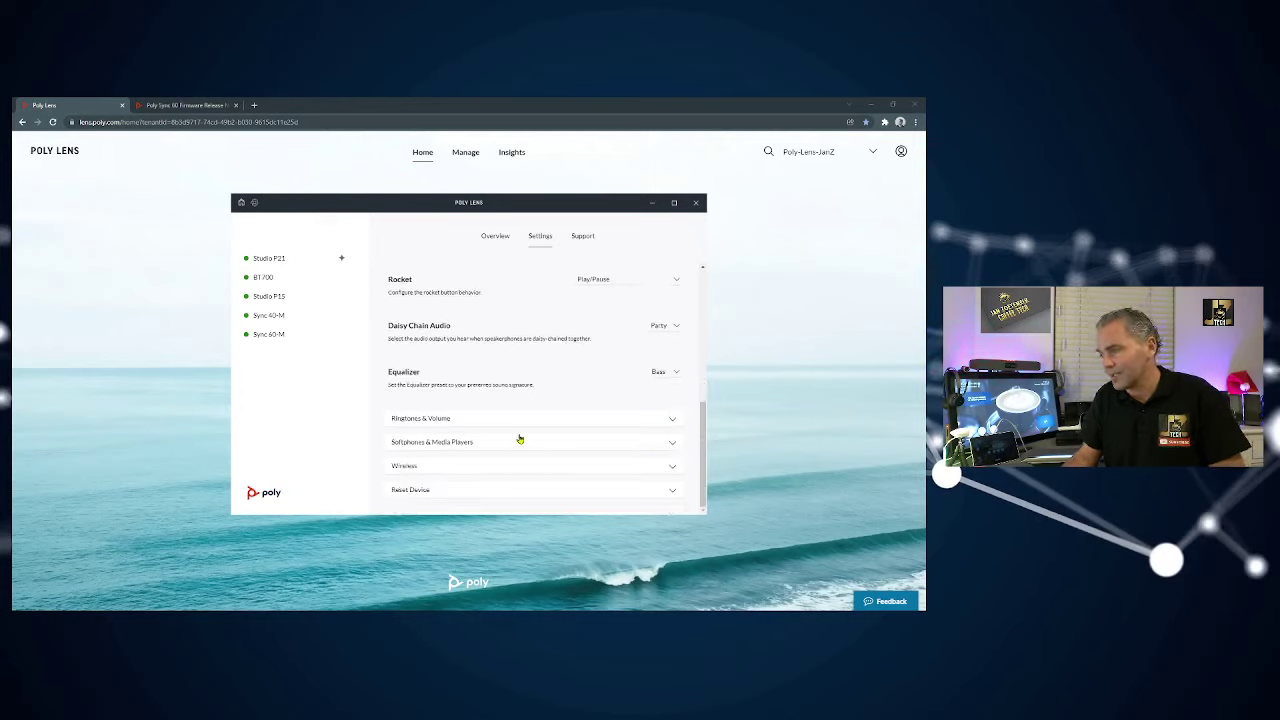
click(460, 417)
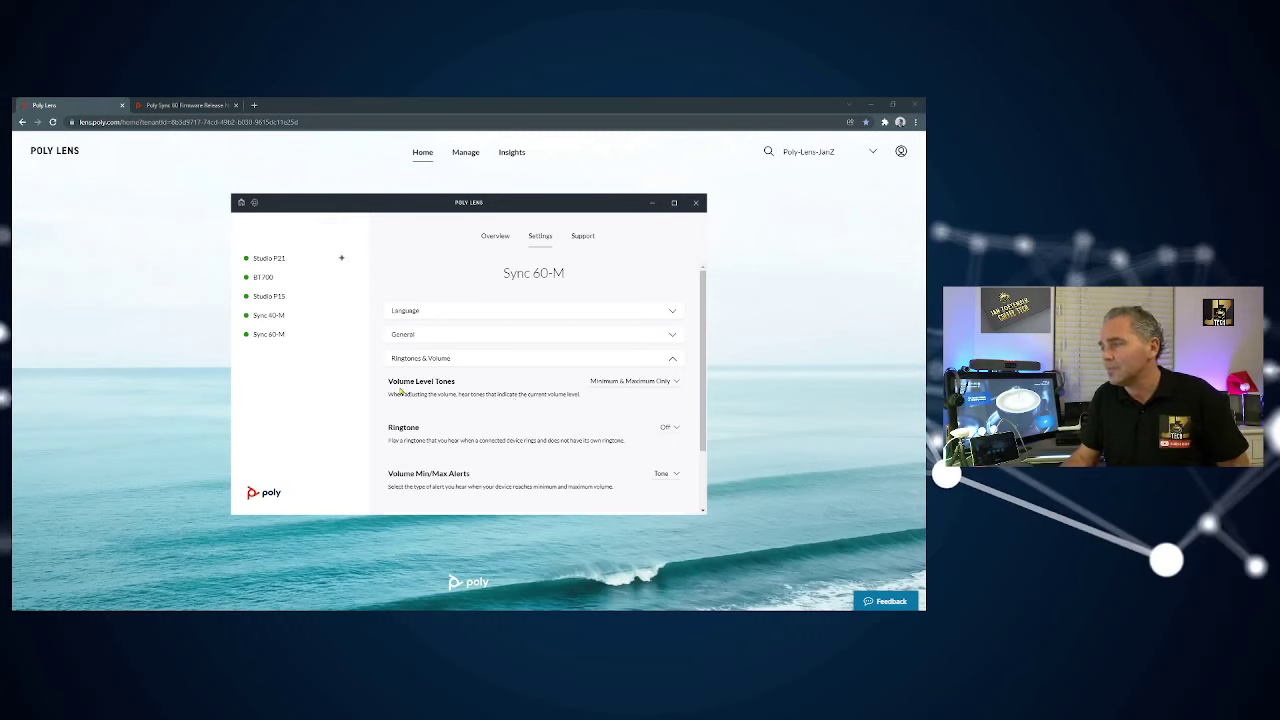
click(662, 383)
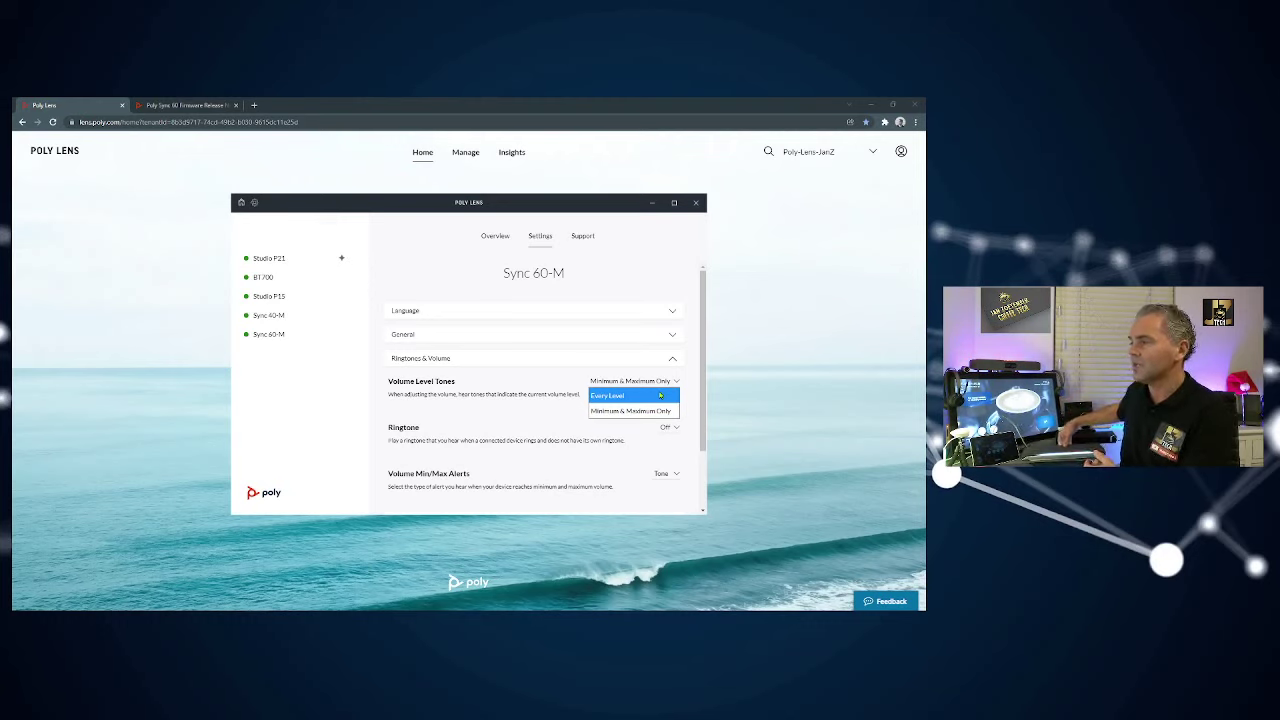
click(580, 402)
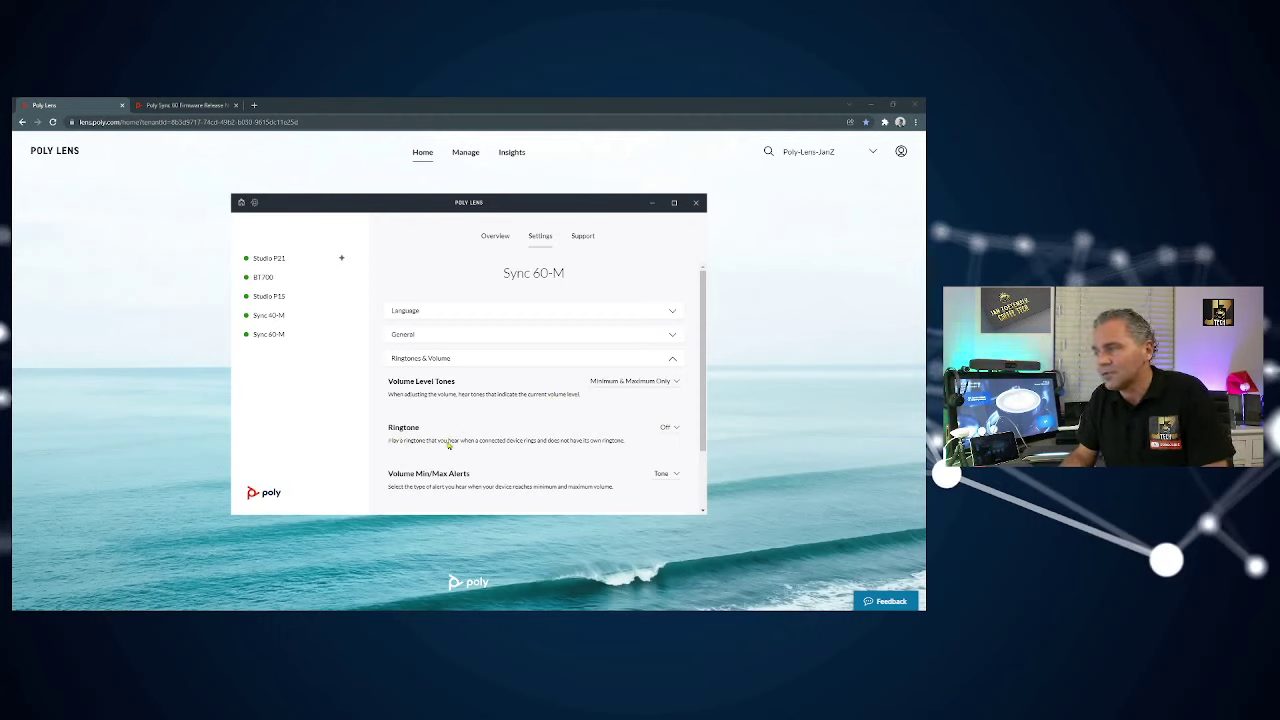
View the Volume Min/Max Alerts options in the Ringtones & Volume settings without changing the selection
scroll(451, 446, down, 1)
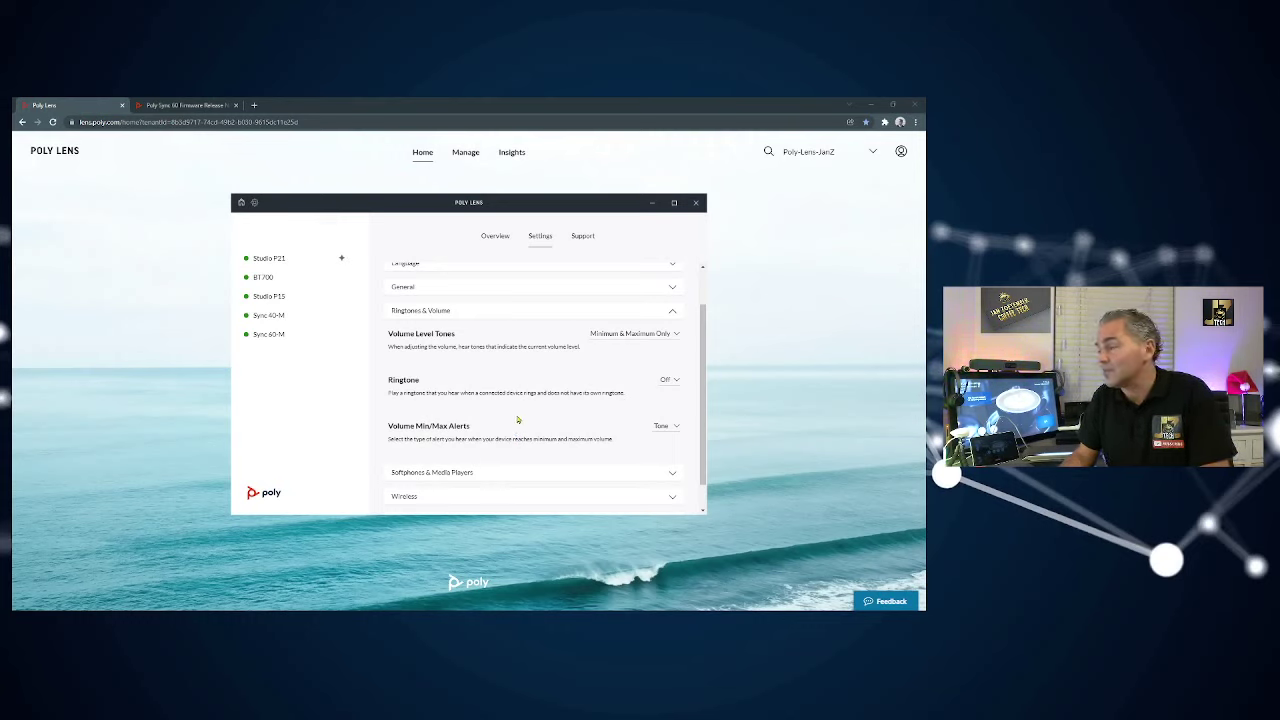
click(662, 430)
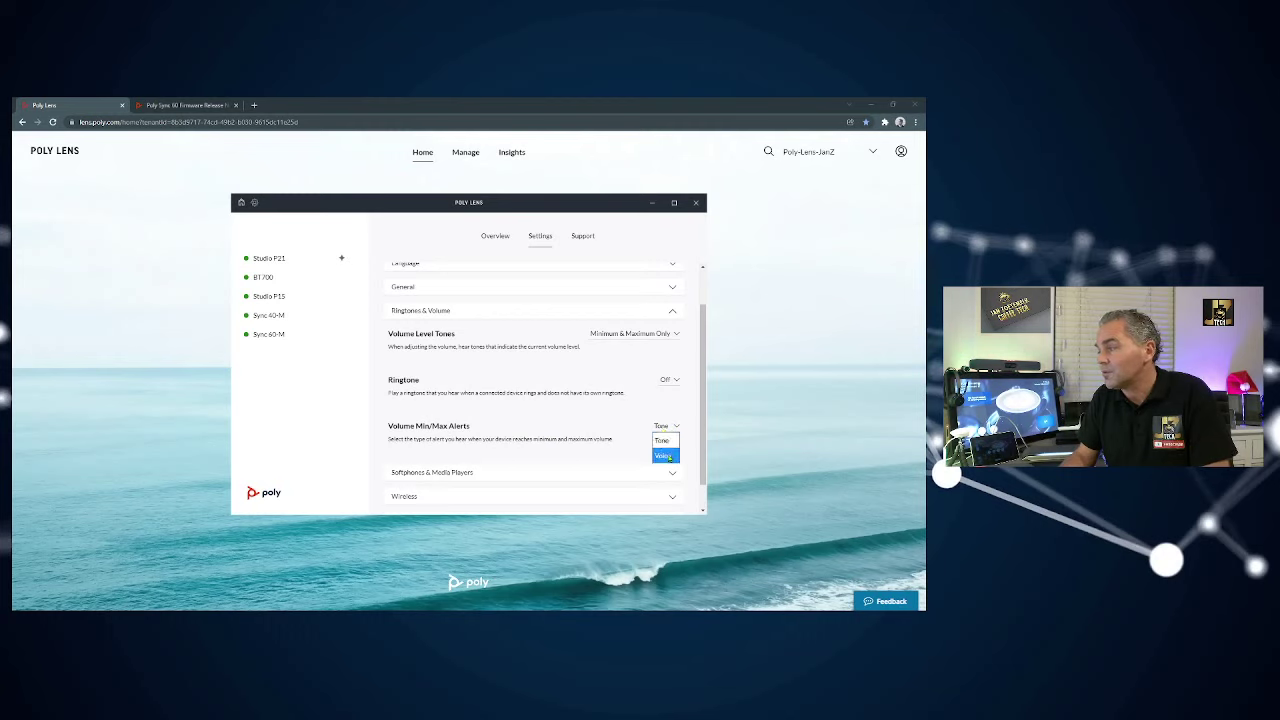
click(602, 421)
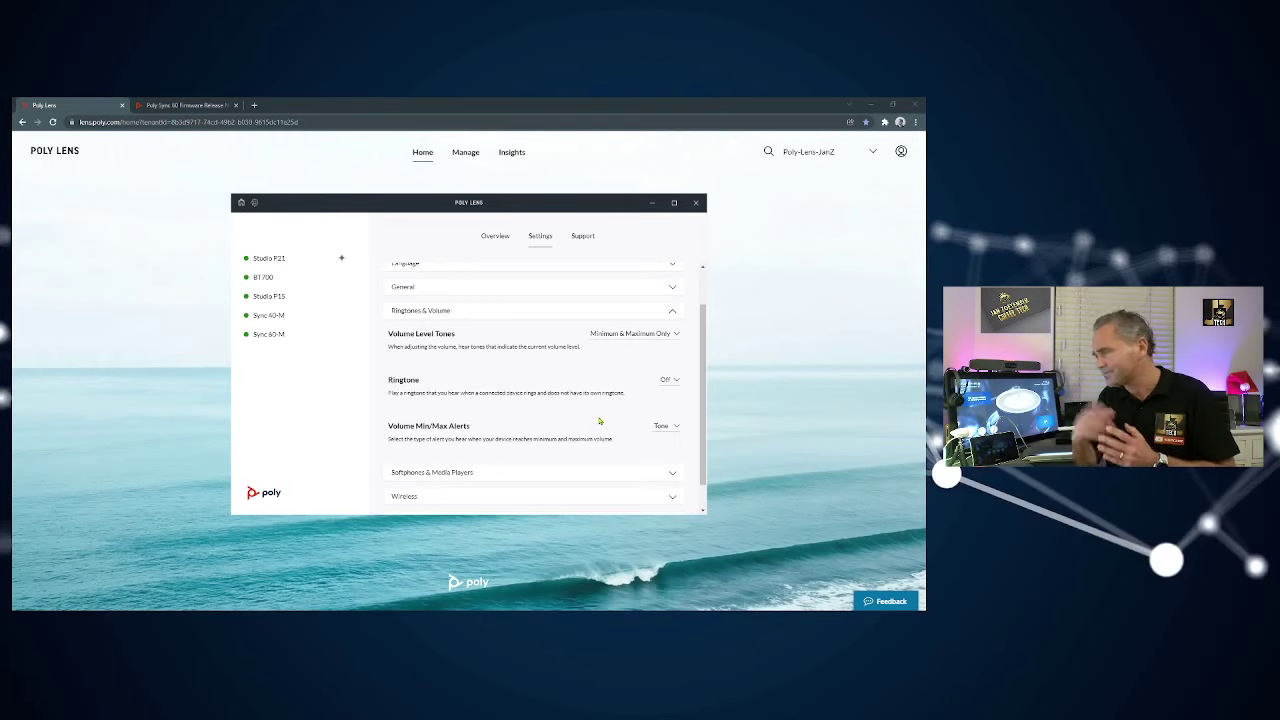
Expand the Softphones & Media Players settings to view Dialtone, and review the HD Voice, Exclusive Connection and Secure Bluetooth Connection options under Wireless
scroll(528, 406, down, 1)
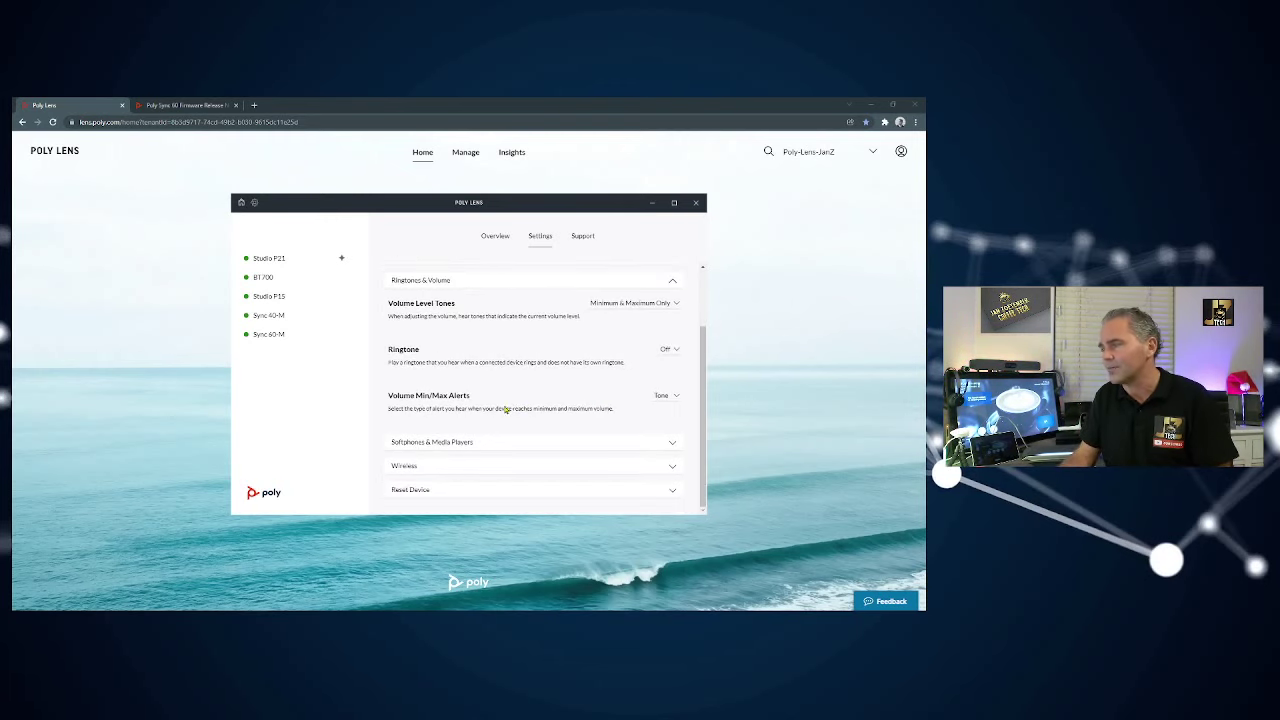
click(467, 441)
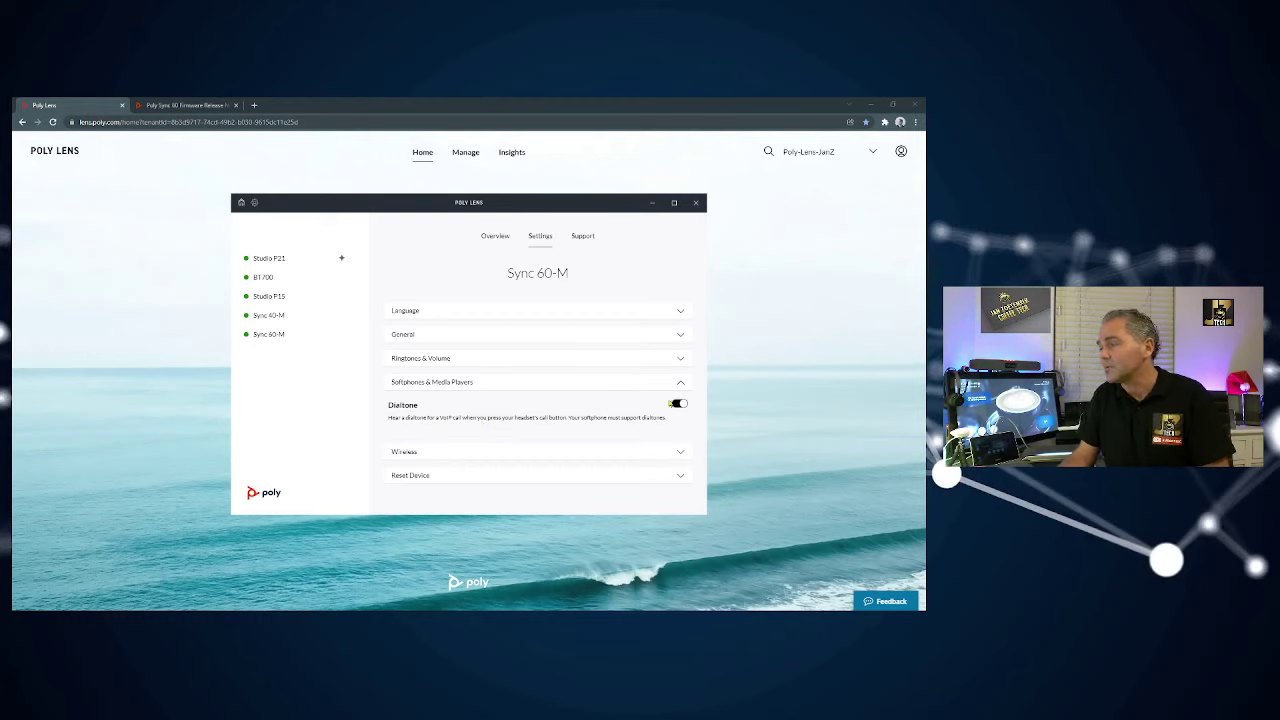
click(437, 451)
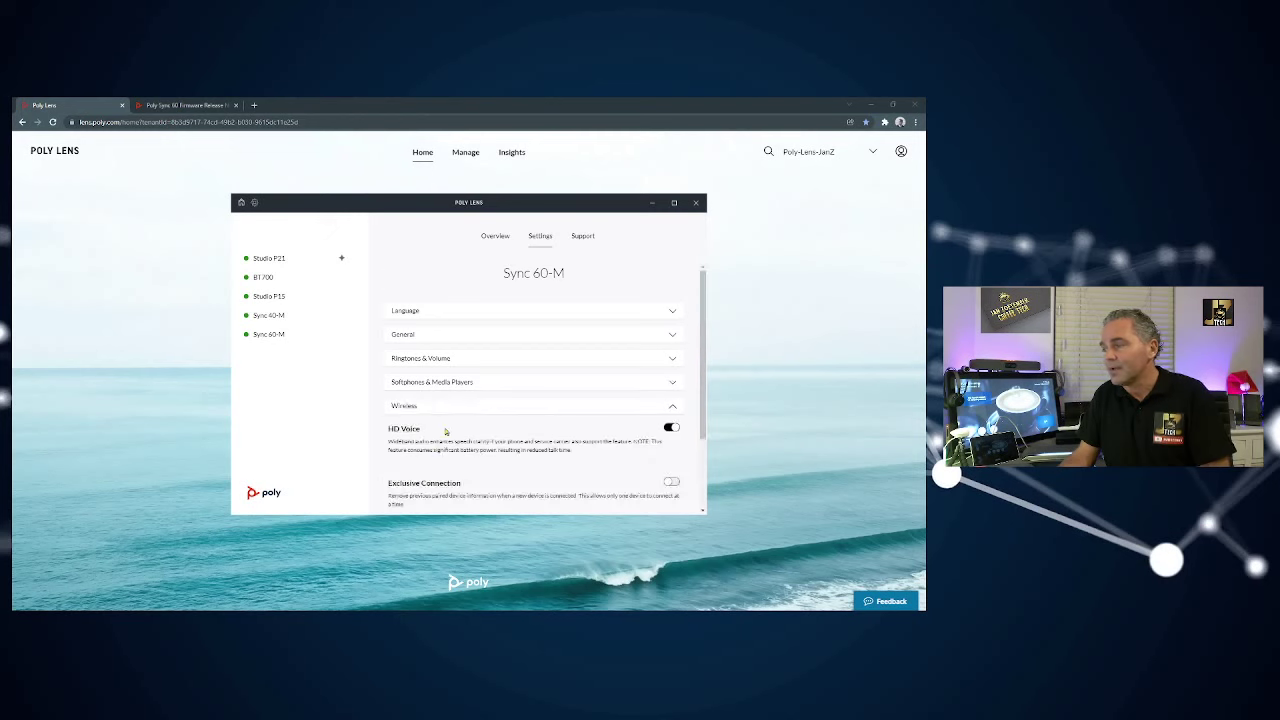
scroll(446, 431, down, 2)
scroll(446, 428, up, 1)
scroll(446, 426, down, 1)
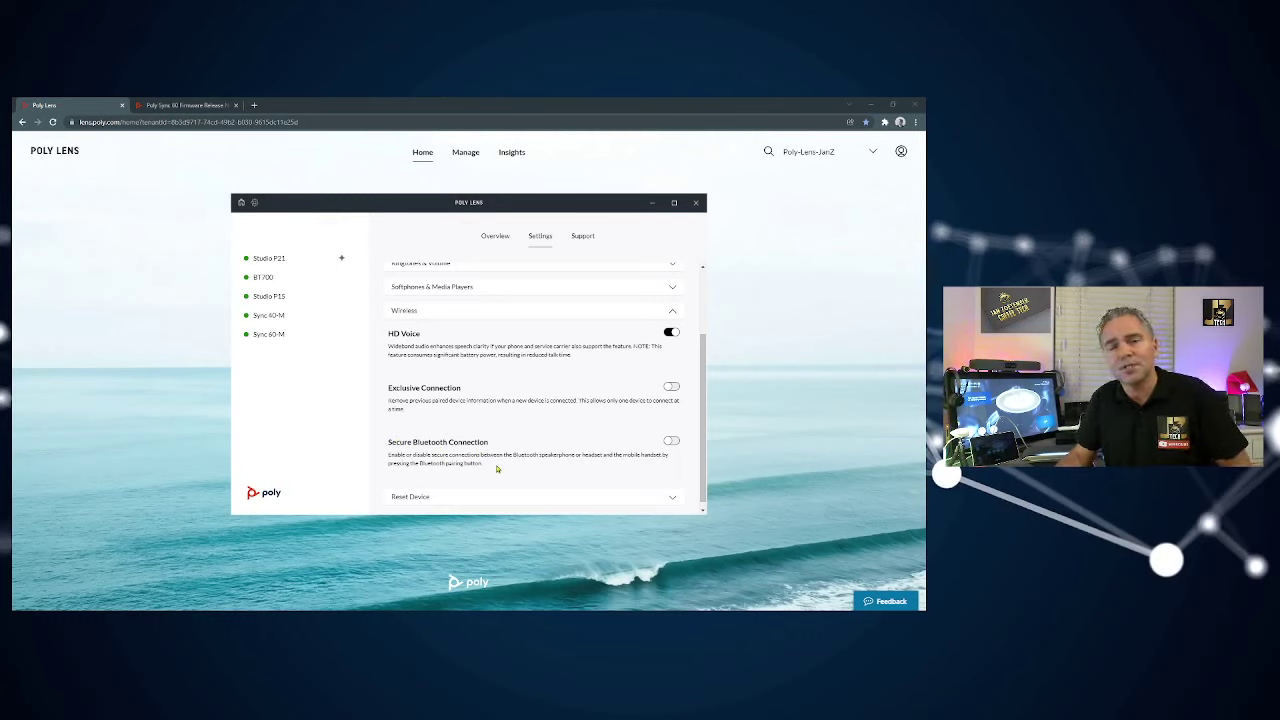
Expand the Reset Device section to view the Restore Defaults option without running it
scroll(505, 462, down, 1)
click(409, 490)
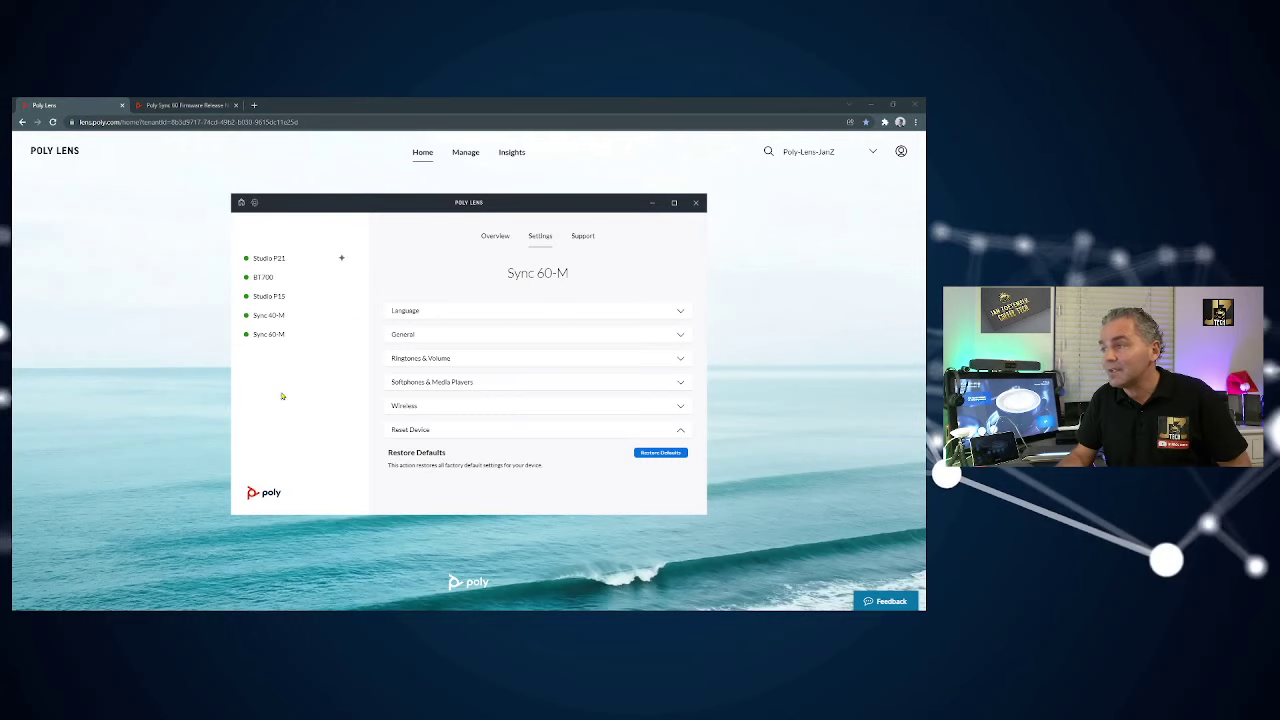
Switch to the Poly Lens web portal in the browser, open the device inventory and filter it by the Lens Desktop device model
click(121, 380)
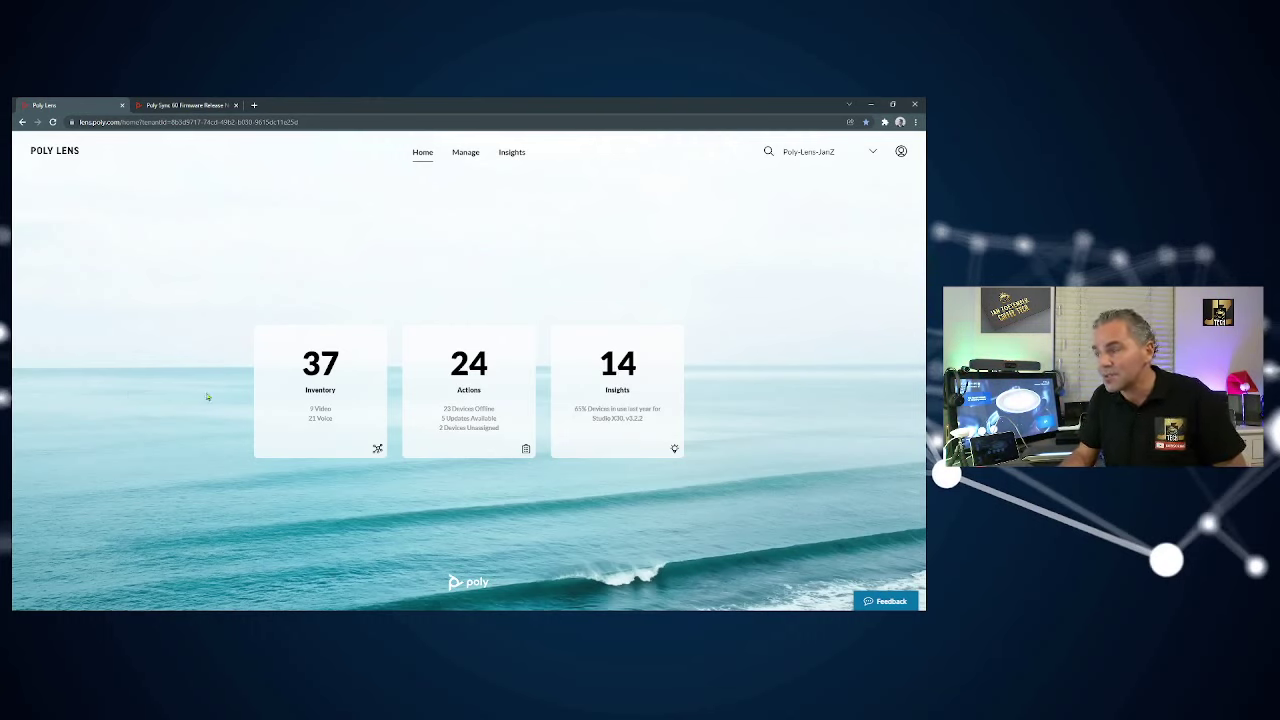
click(320, 370)
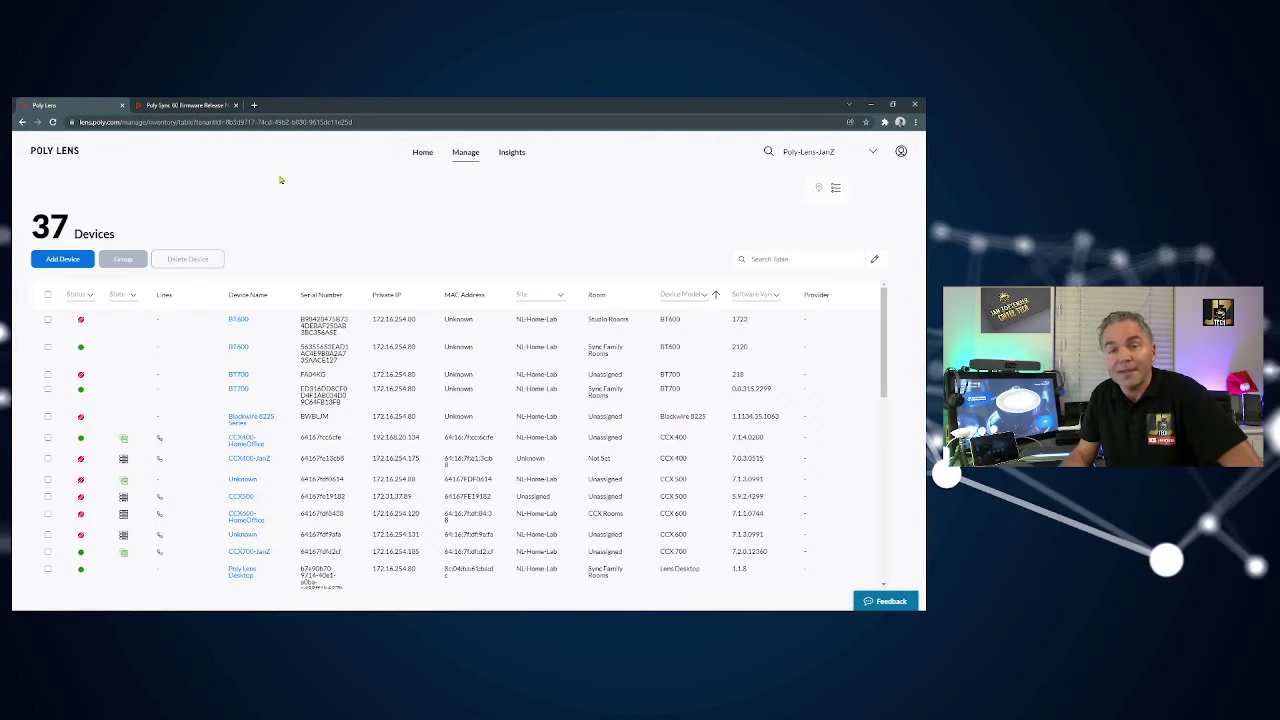
click(703, 294)
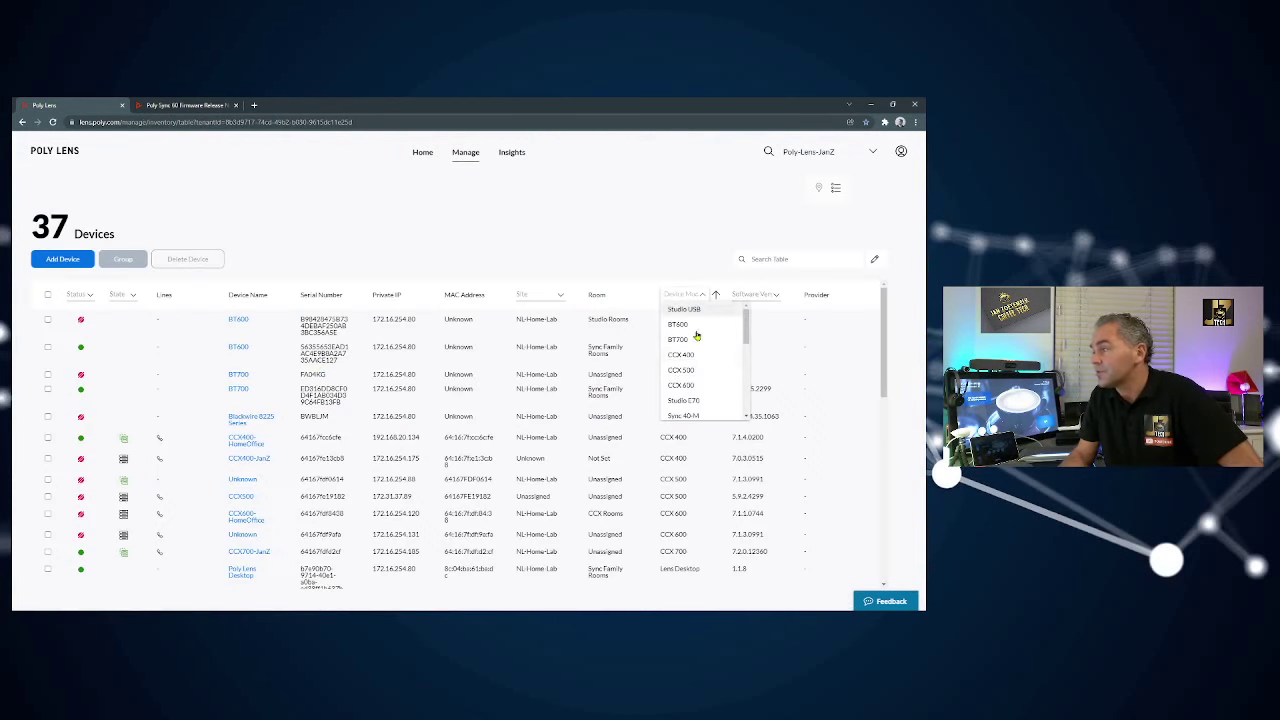
scroll(695, 340, down, 3)
click(692, 317)
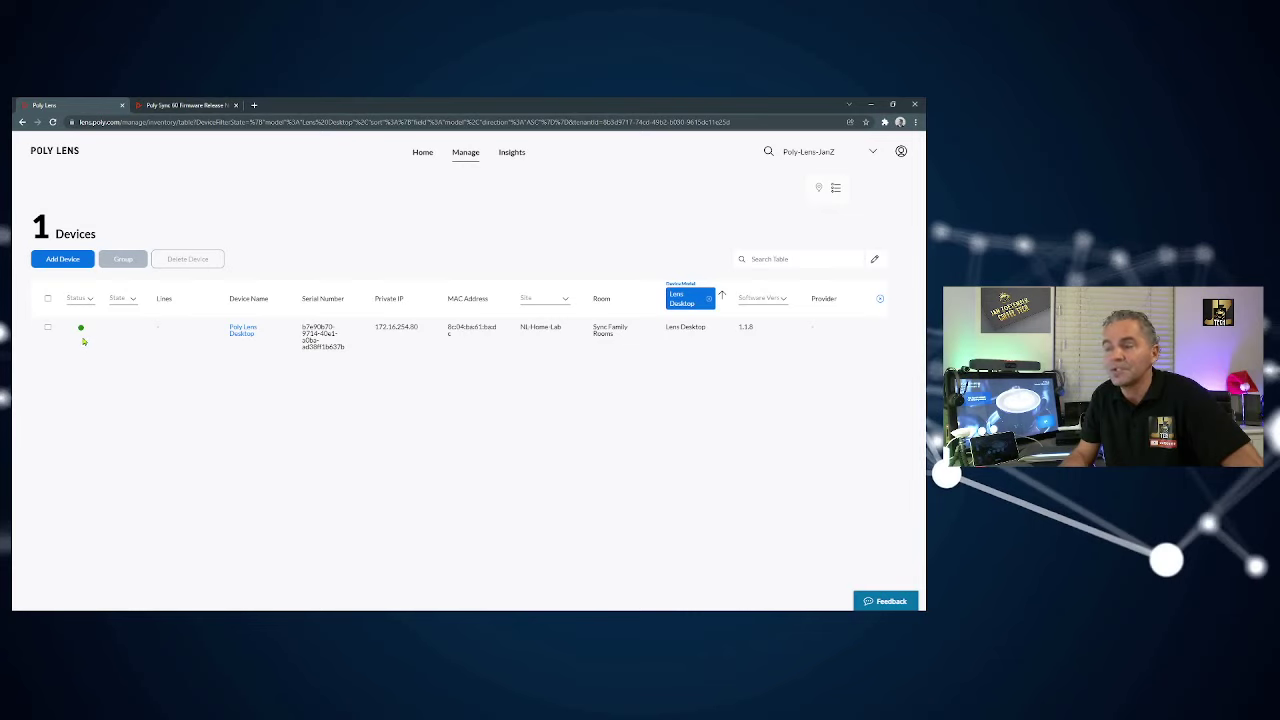
Open the Poly Lens Desktop device's details and review its list of connected devices
click(243, 331)
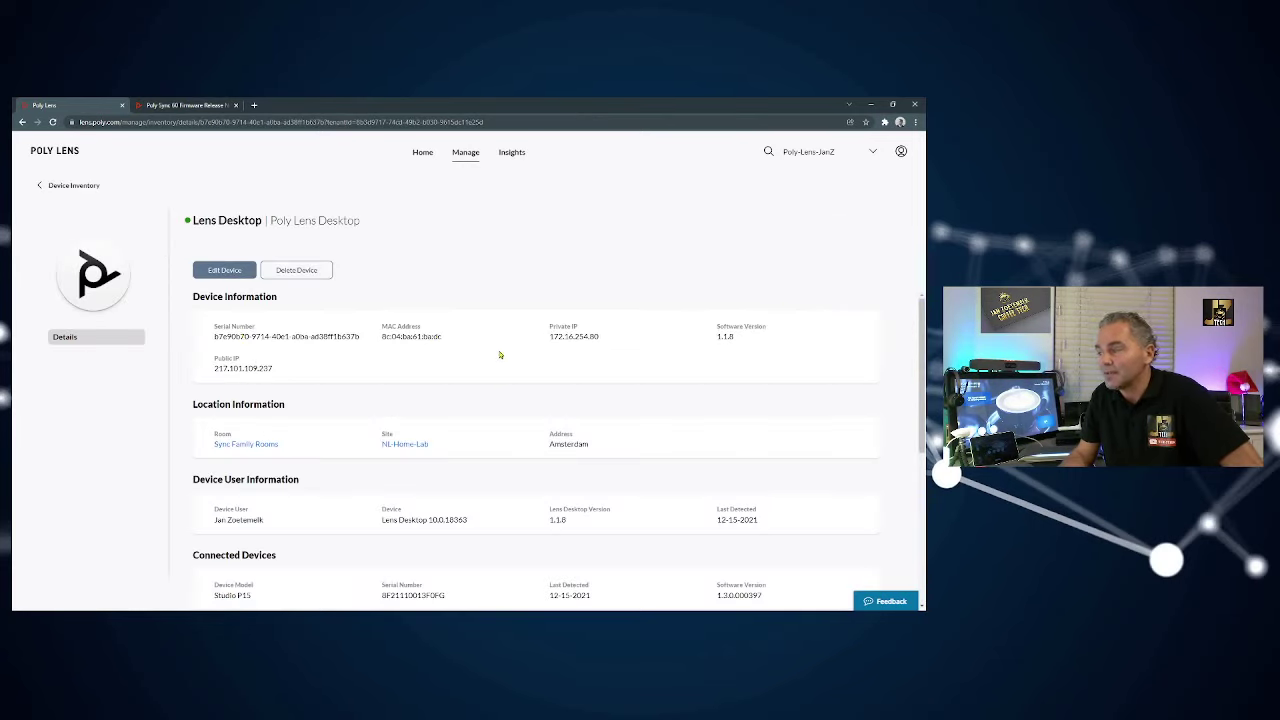
scroll(510, 422, down, 4)
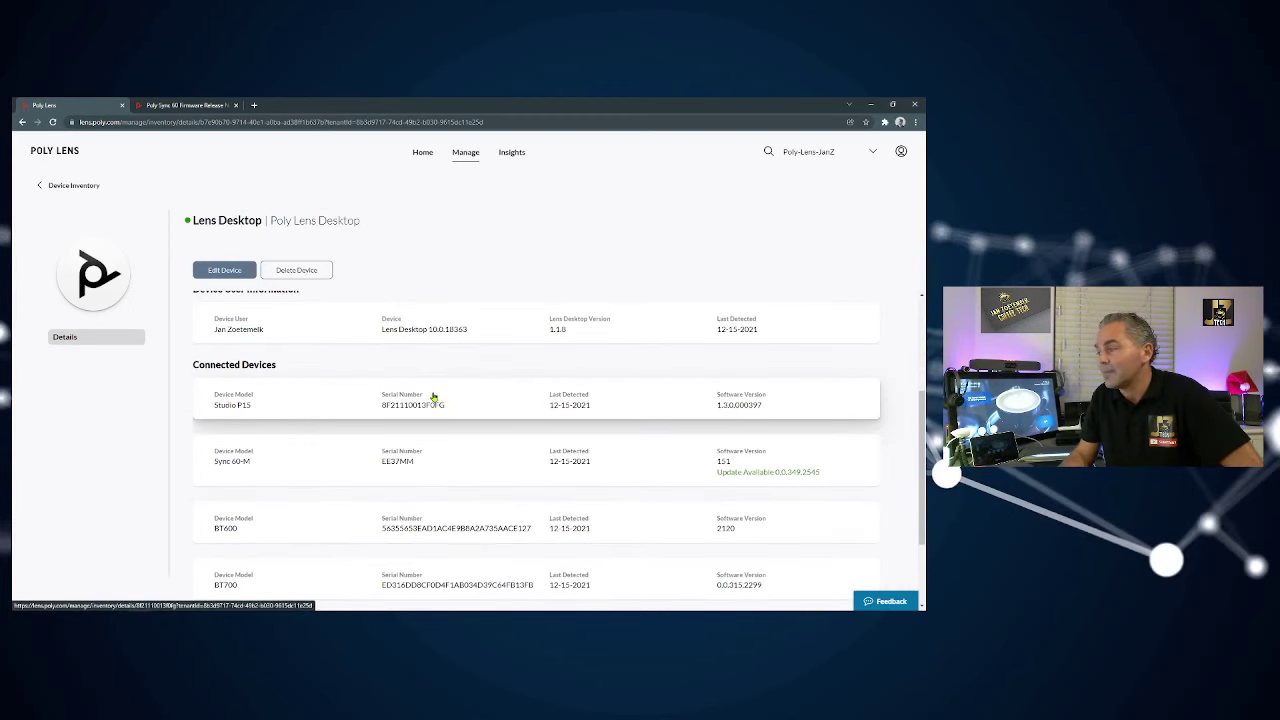
scroll(437, 394, down, 1)
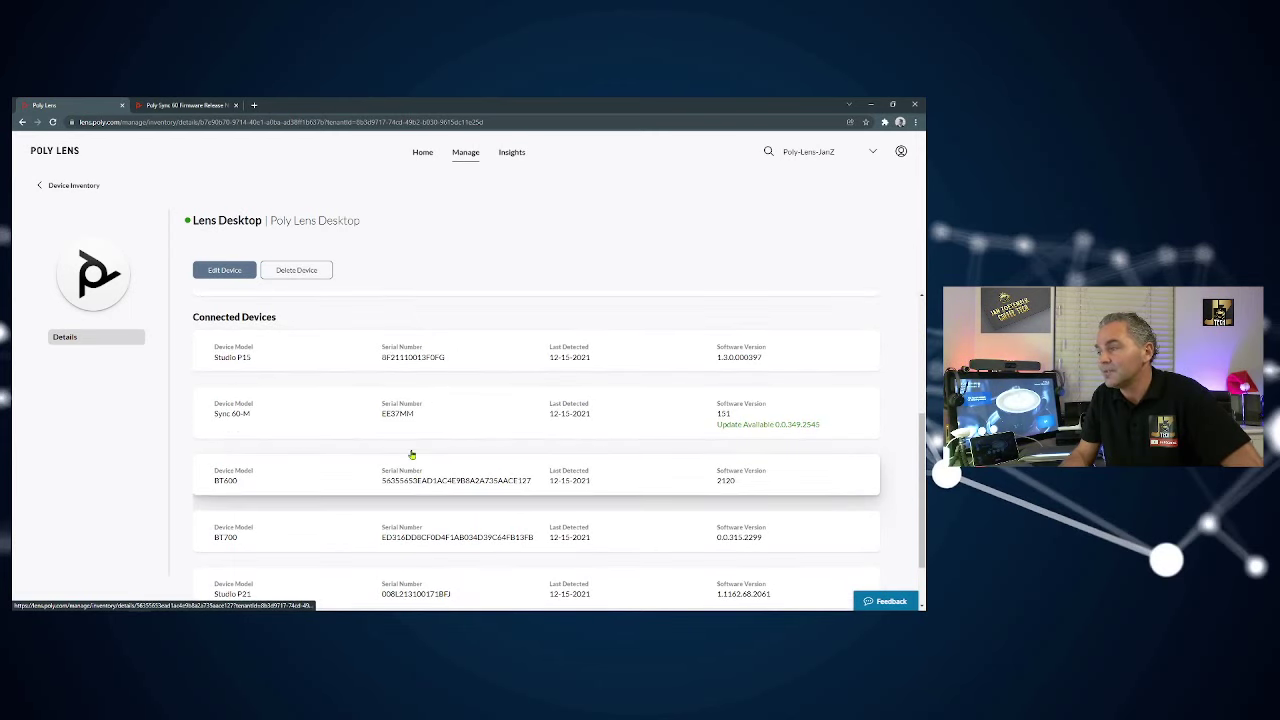
Open the connected Sync 60-M's device page and view its General and Ringtones & Volume settings
click(240, 414)
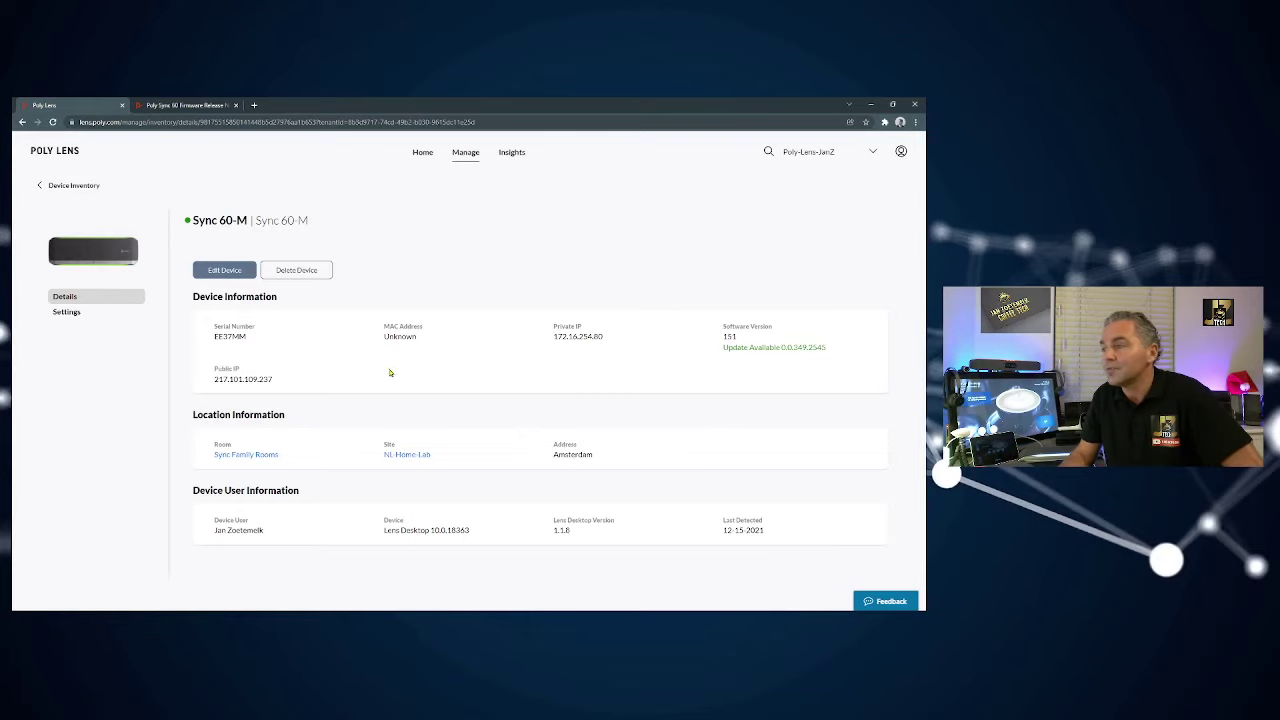
click(68, 312)
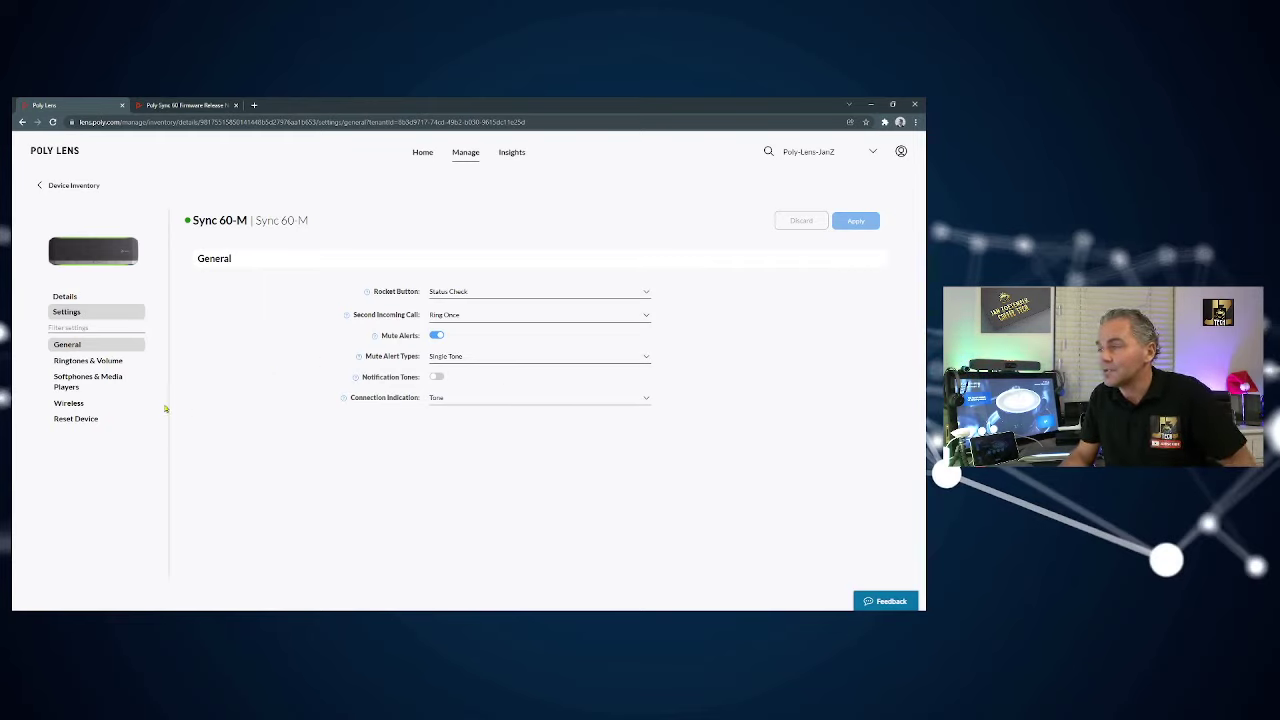
click(99, 360)
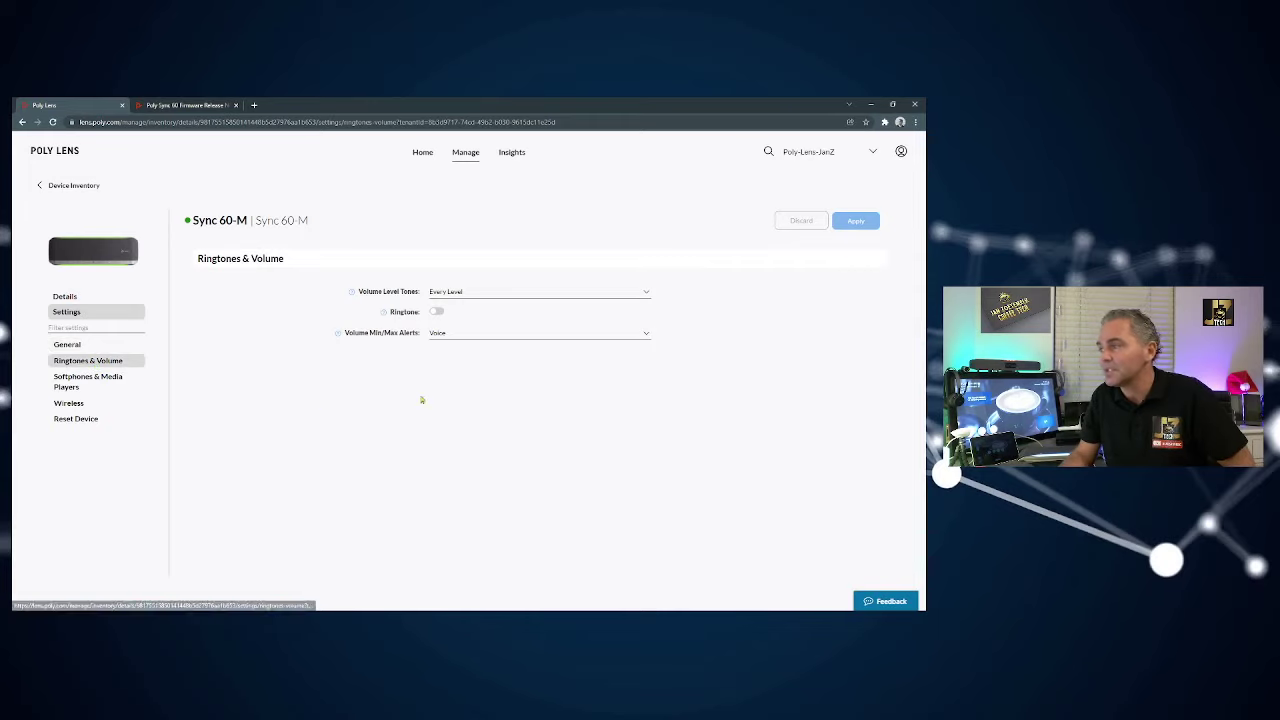